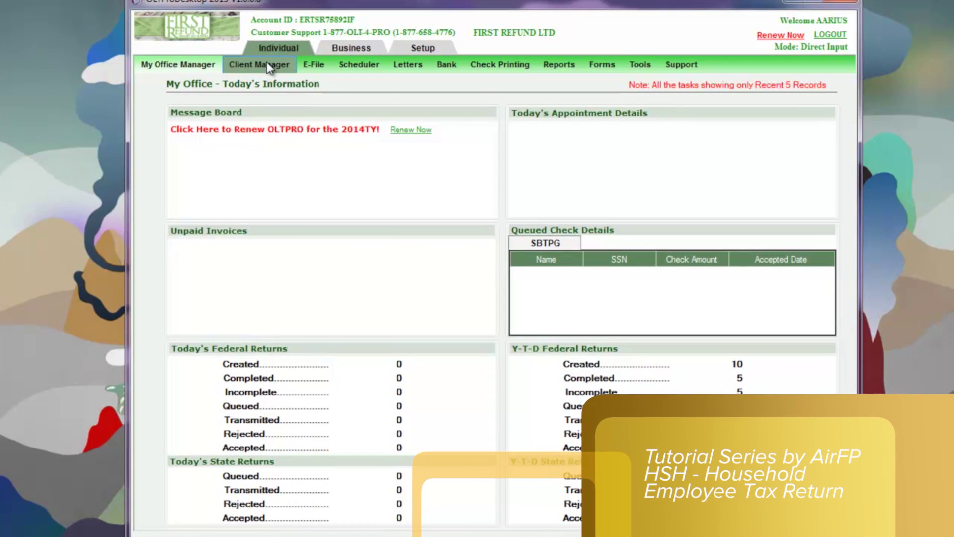
Start a new Form 1040 return, entering and confirming the taxpayer's Social Security number
{"action": "left_click", "coordinate": [266, 63]}
{"action": "left_click", "coordinate": [257, 81]}
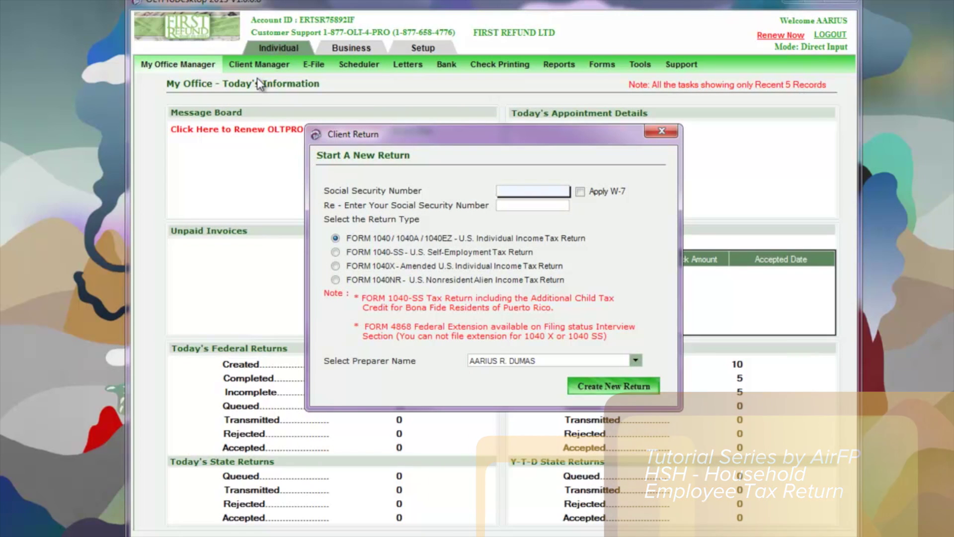
{"action": "type", "text": "9"}
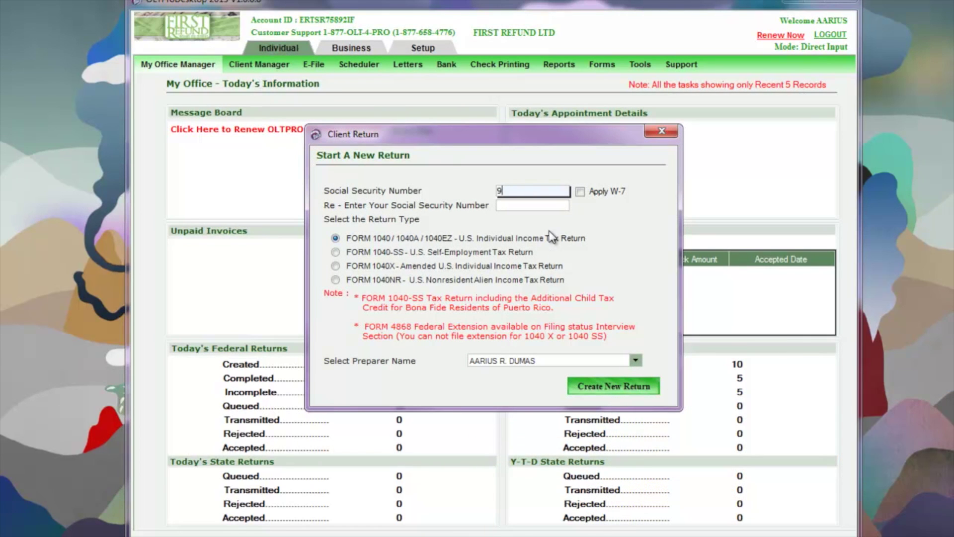
{"action": "type", "text": "99-77-8888"}
{"action": "key", "text": "Tab"}
{"action": "type", "text": "999-77"}
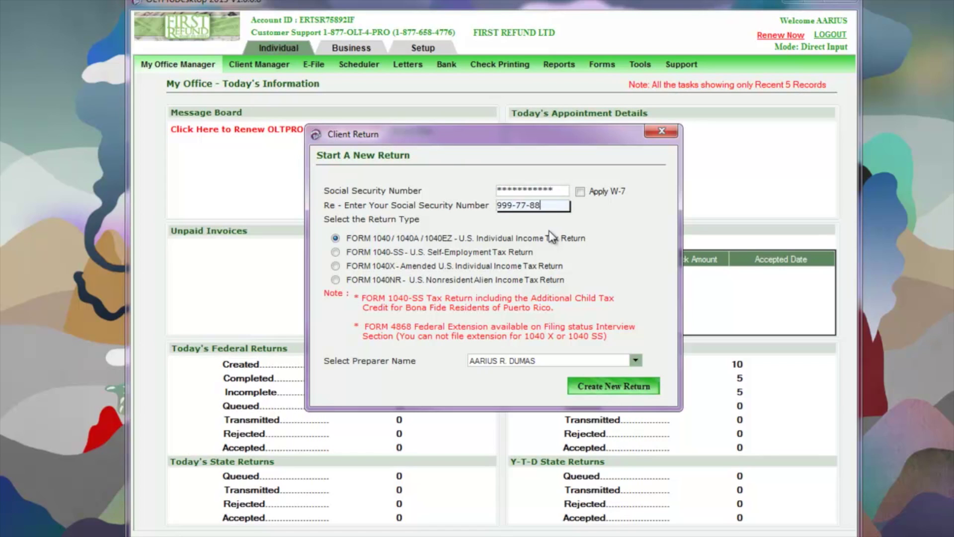
{"action": "left_click", "coordinate": [594, 386]}
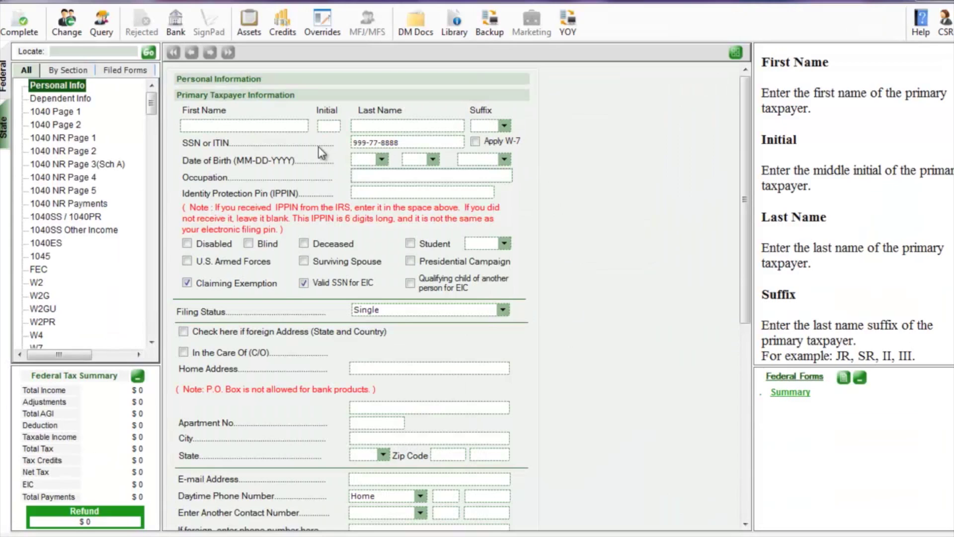
Enter the taxpayer's first name, middle initial and last name
{"action": "left_click", "coordinate": [296, 125]}
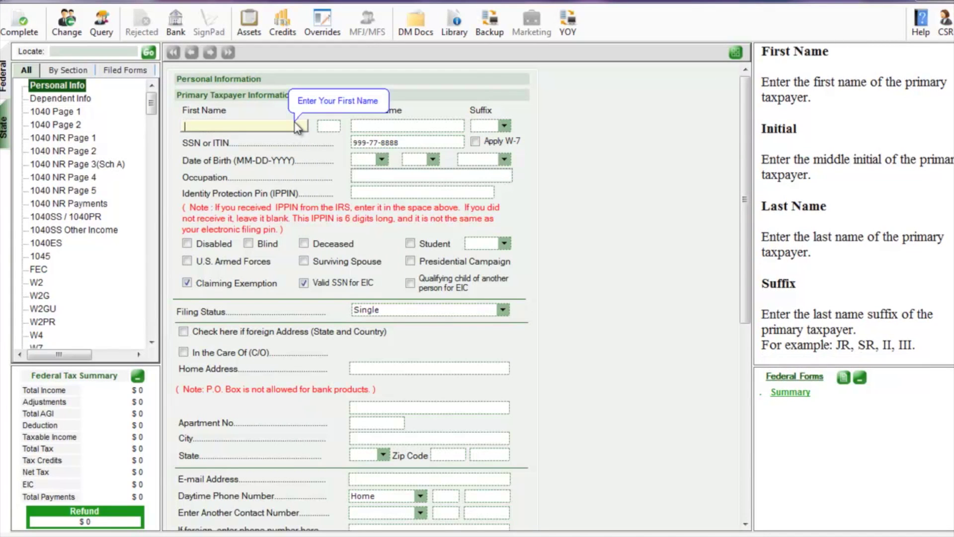
{"action": "type", "text": "JONN"}
{"action": "key", "text": "BackSpace"}
{"action": "key", "text": "BackSpace"}
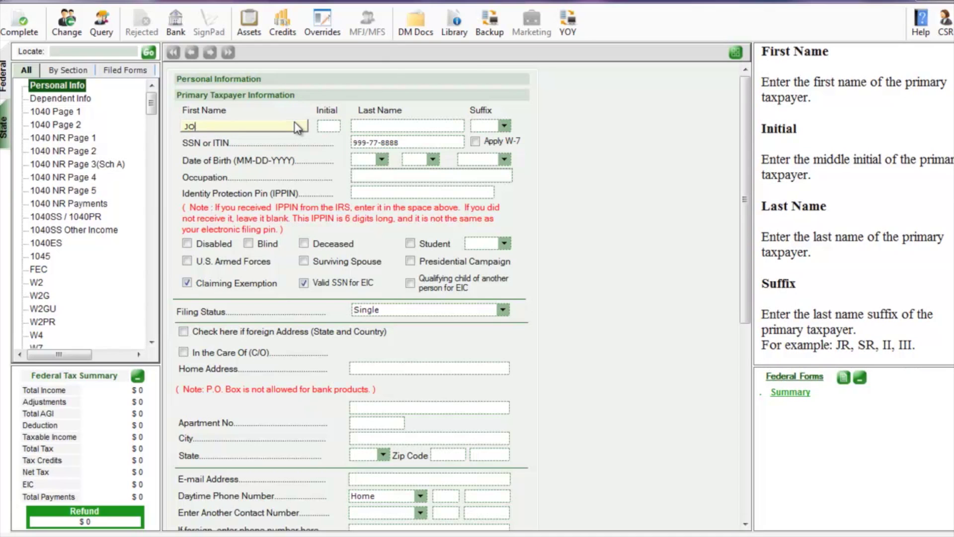
{"action": "type", "text": "HNNY"}
{"action": "key", "text": "Tab"}
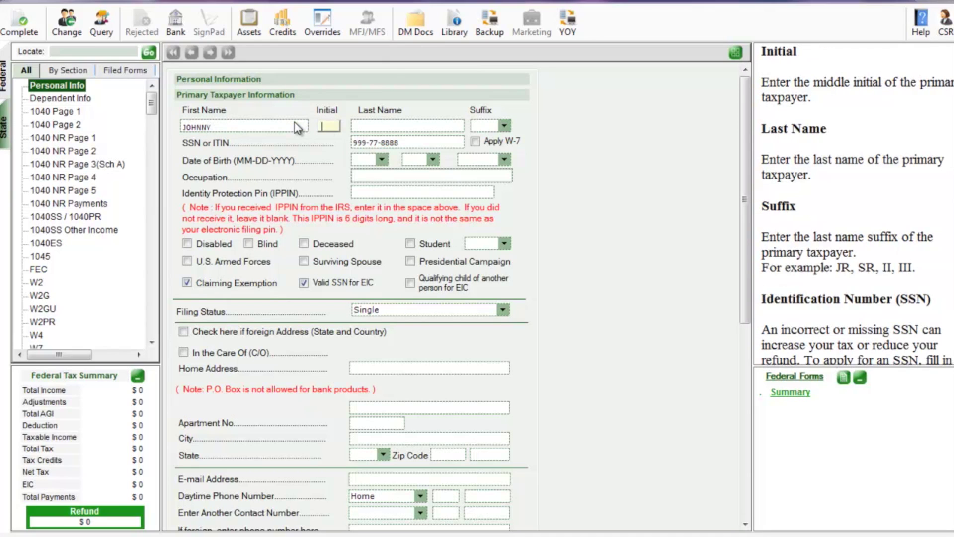
{"action": "type", "text": "N"}
{"action": "key", "text": "Tab"}
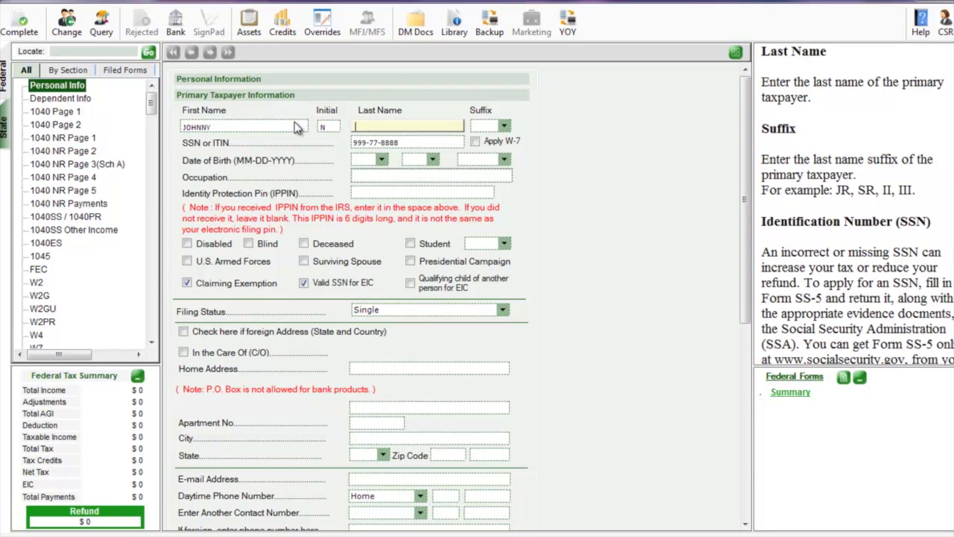
{"action": "type", "text": "DOE"}
{"action": "key", "text": "Tab"}
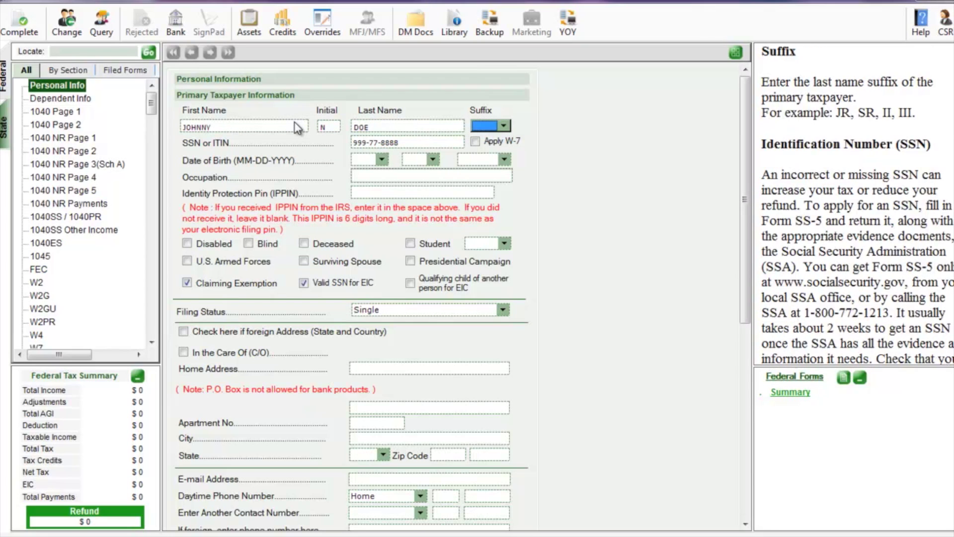
Enter the taxpayer's date of birth and choose Housekeeping Cleaner as the occupation
{"action": "key", "text": "Tab"}
{"action": "type", "text": "01"}
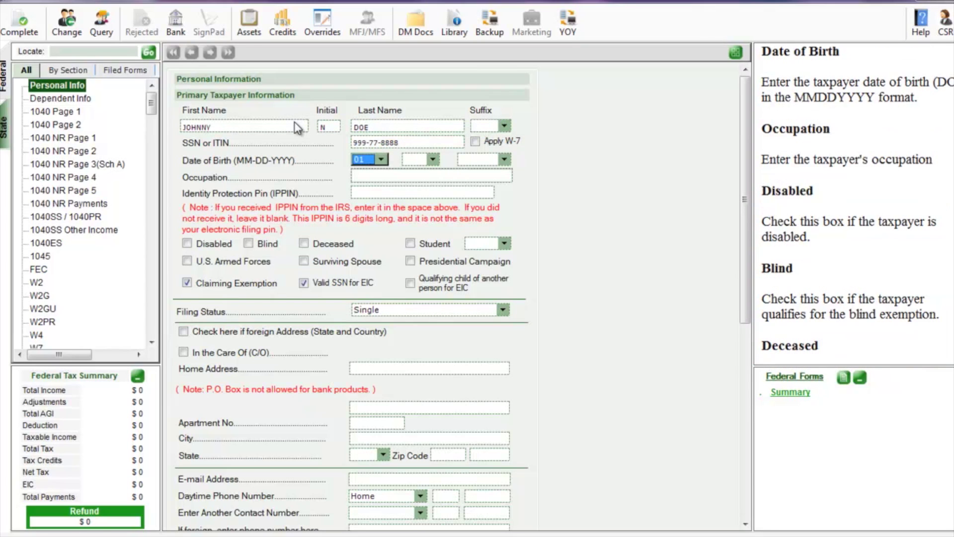
{"action": "key", "text": "Tab"}
{"action": "type", "text": "04"}
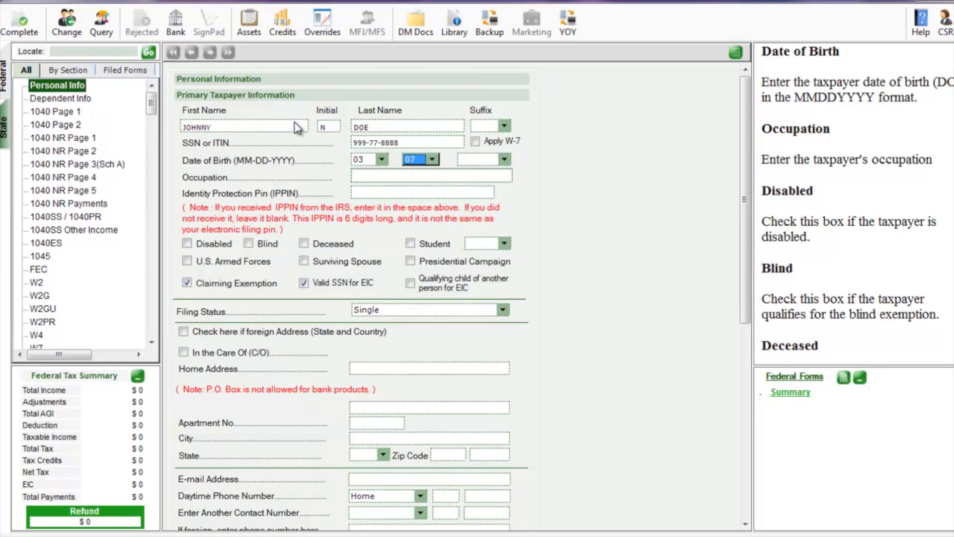
{"action": "key", "text": "Tab"}
{"action": "type", "text": "2010"}
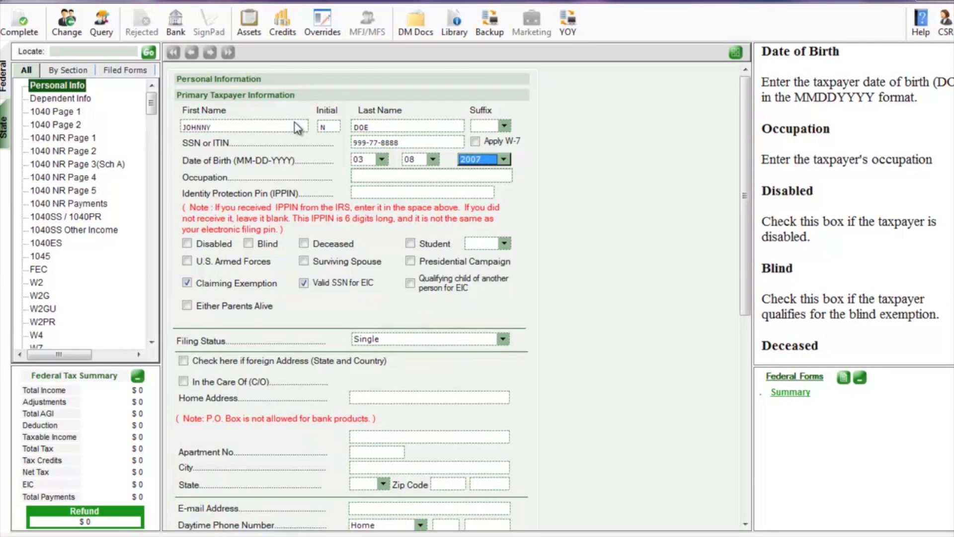
{"action": "type", "text": "1979"}
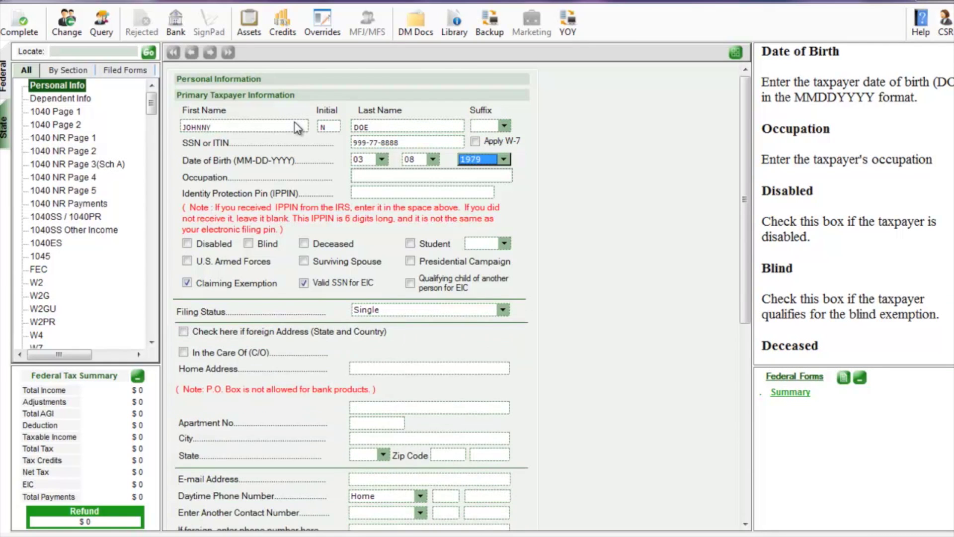
{"action": "key", "text": "Tab"}
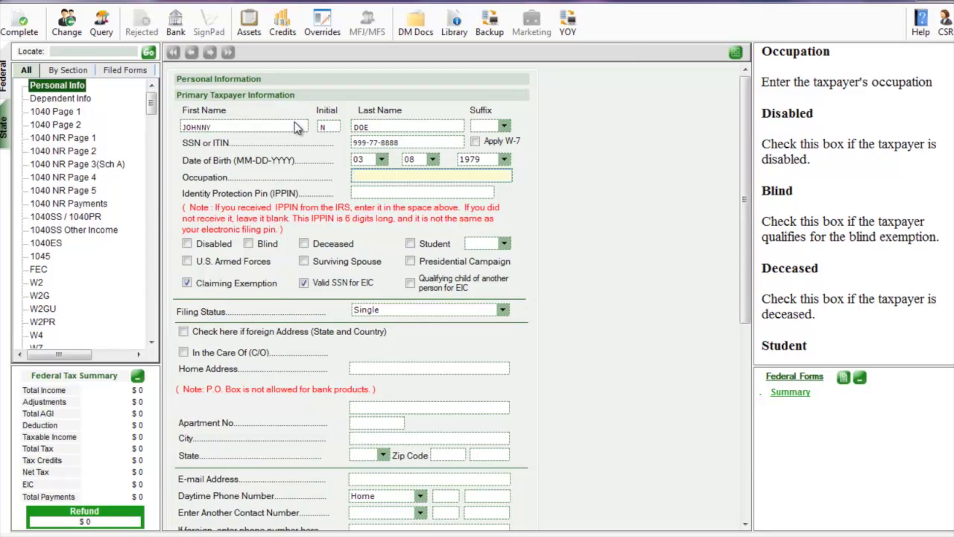
{"action": "type", "text": "HOUSE SPOUSE"}
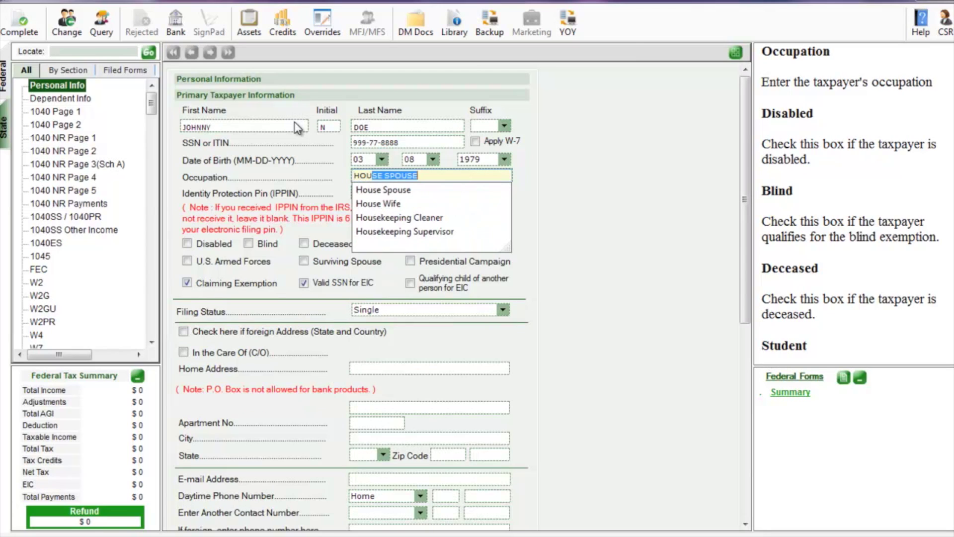
{"action": "left_click", "coordinate": [364, 217]}
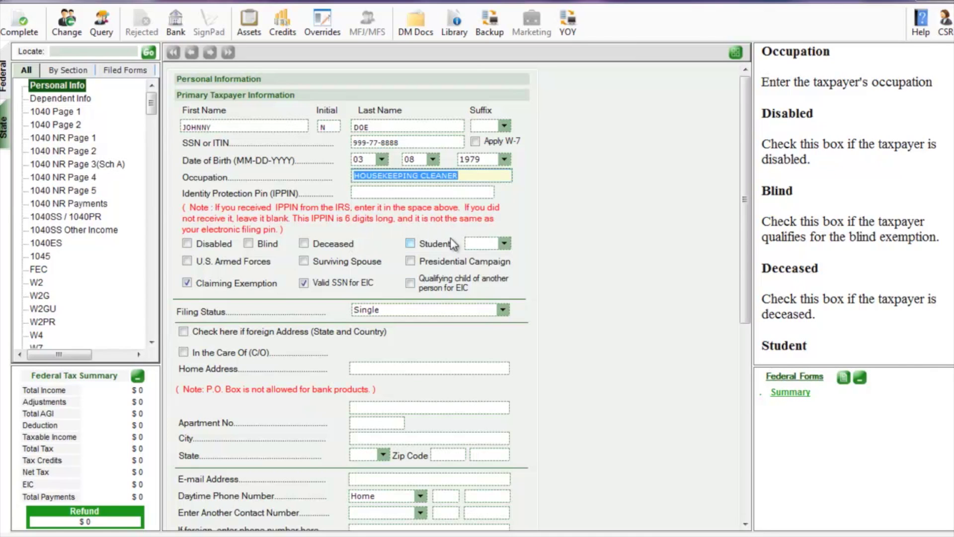
Set filing status to Head of Household and enter the taxpayer's home address and zip code
{"action": "left_click", "coordinate": [439, 311]}
{"action": "left_click", "coordinate": [426, 355]}
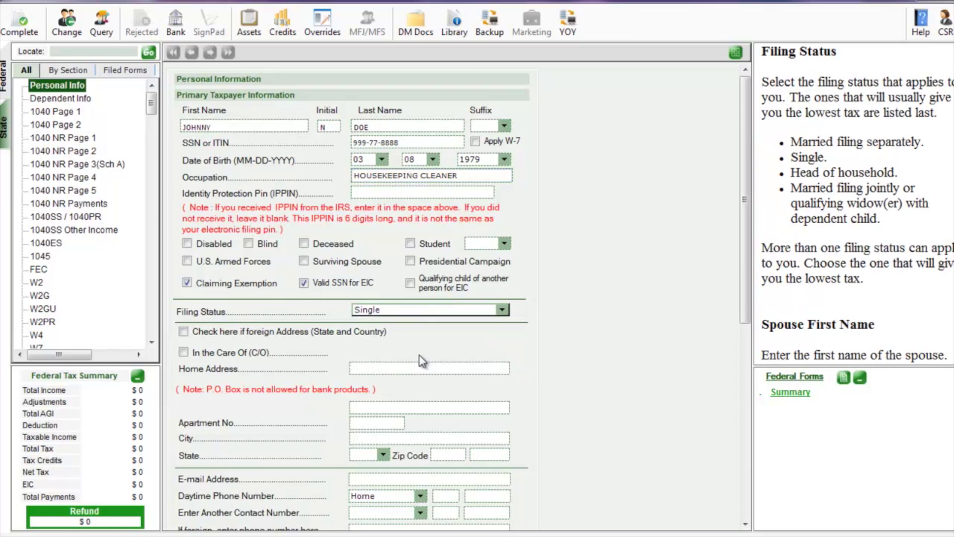
{"action": "left_click", "coordinate": [409, 419]}
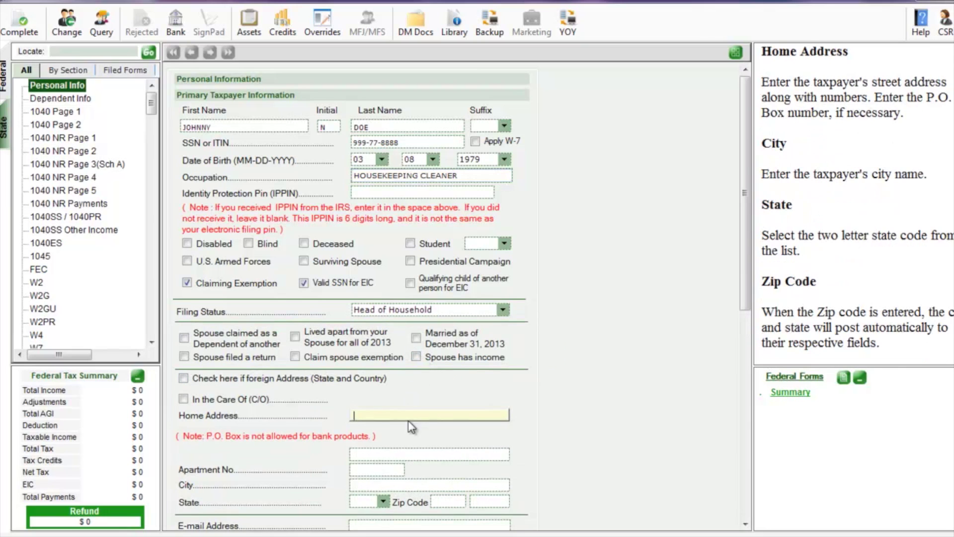
{"action": "type", "text": "456 EASY ST"}
{"action": "key", "text": "Tab"}
{"action": "key", "text": "Tab"}
{"action": "key", "text": "Tab"}
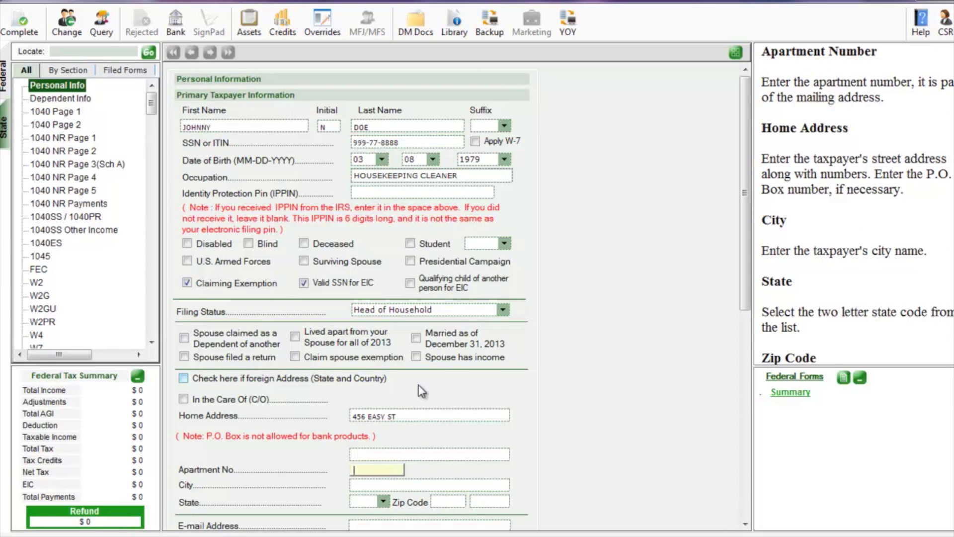
{"action": "type", "text": "43215"}
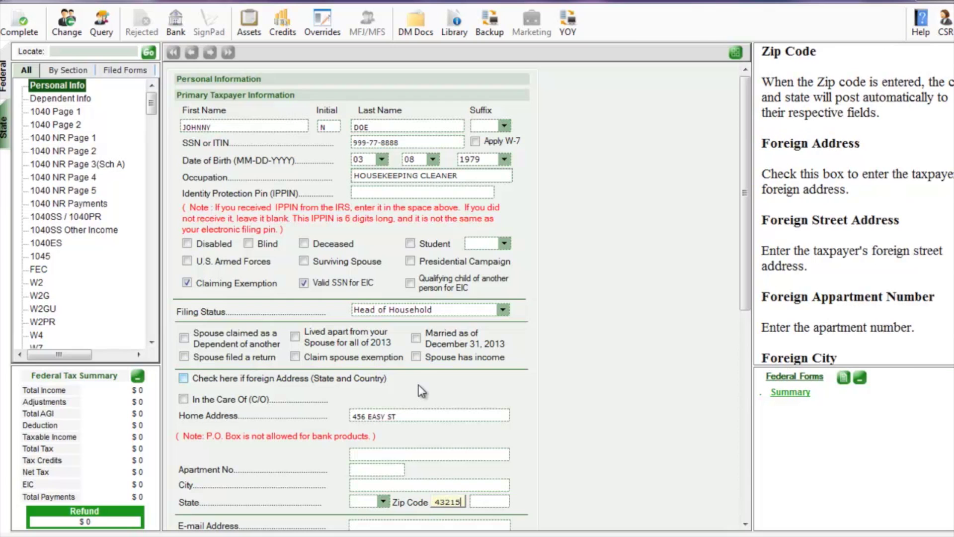
{"action": "key", "text": "Tab"}
Enter the taxpayer's e-mail and daytime phone, and select the Ohio resident city
{"action": "scroll", "coordinate": [419, 362], "scroll_direction": "down", "scroll_amount": 3}
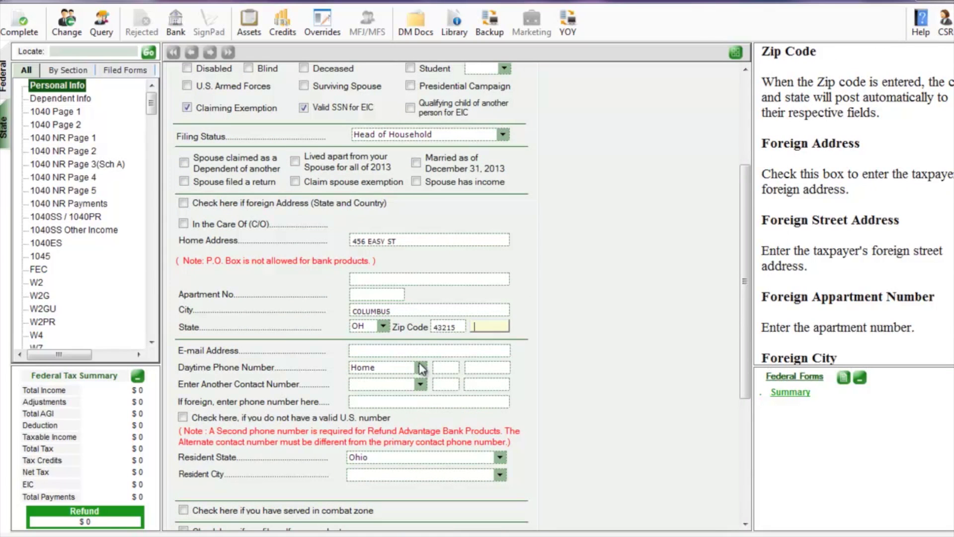
{"action": "left_click", "coordinate": [405, 351]}
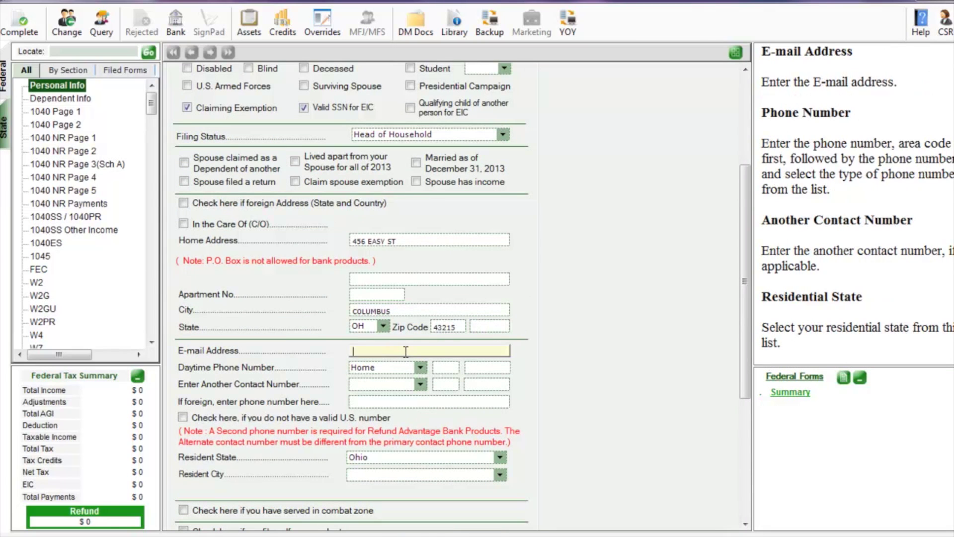
{"action": "type", "text": "EASYEMAIL@EMAIL.COM"}
{"action": "key", "text": "Tab"}
{"action": "type", "text": "614"}
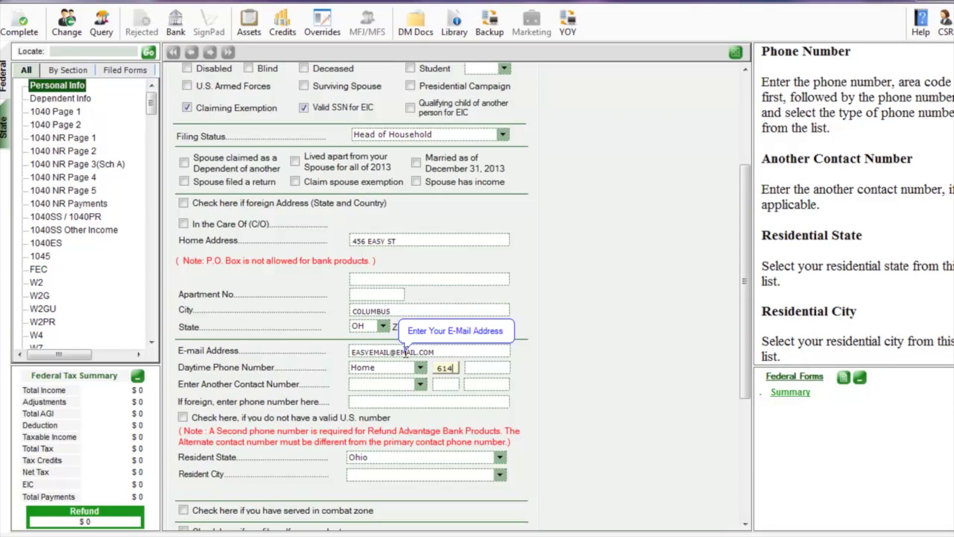
{"action": "type", "text": "555666"}
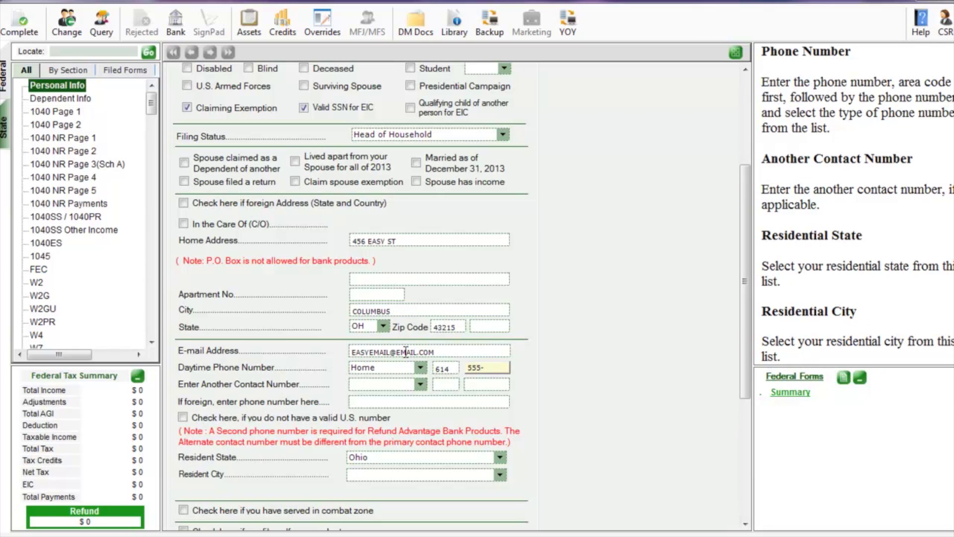
{"action": "type", "text": "6666"}
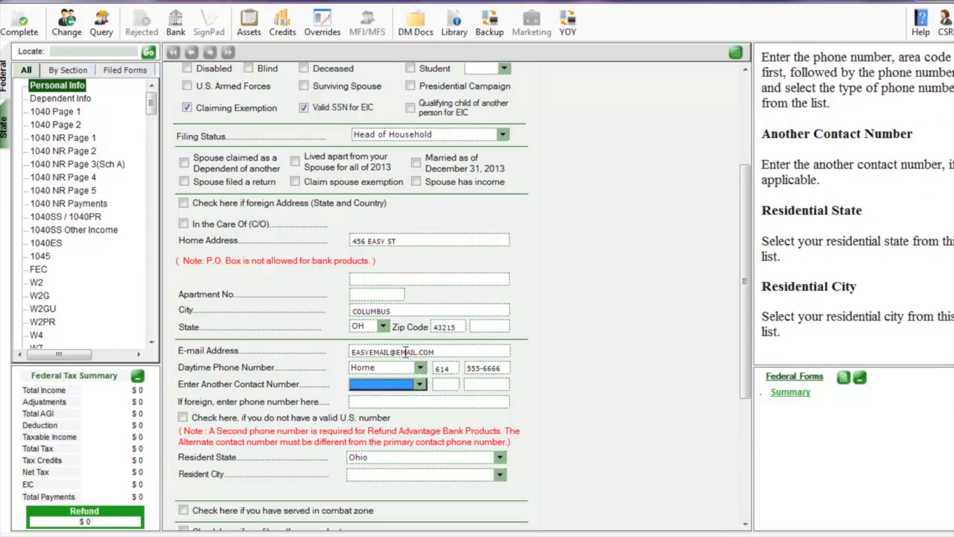
{"action": "key", "text": "Tab"}
{"action": "key", "text": "Tab"}
{"action": "key", "text": "Tab"}
{"action": "key", "text": "Tab"}
{"action": "key", "text": "Tab"}
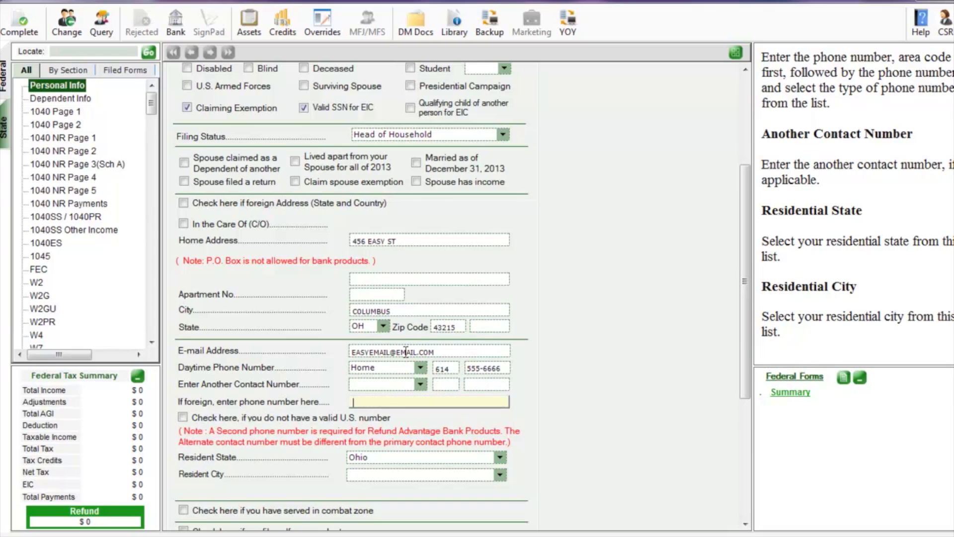
{"action": "key", "text": "Tab"}
{"action": "type", "text": "c"}
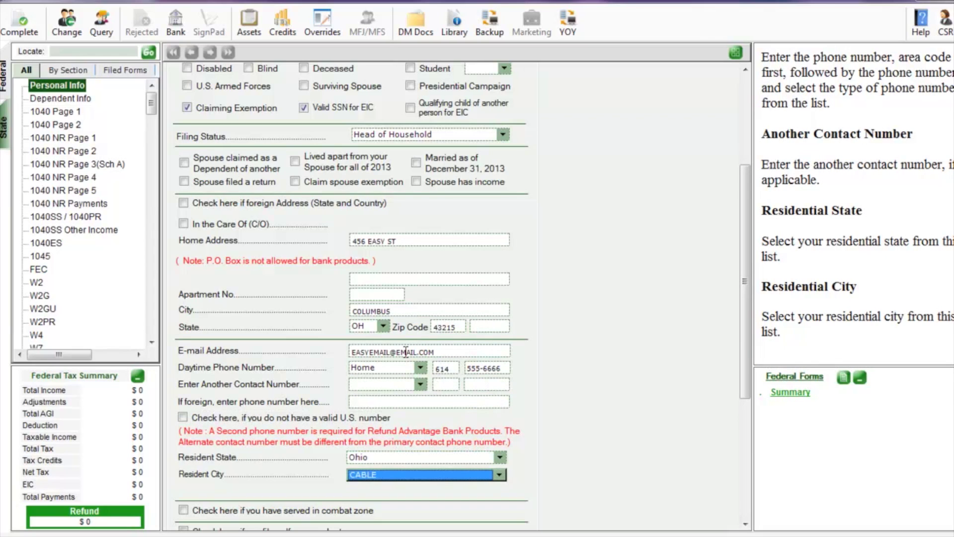
{"action": "key", "text": "Down"}
{"action": "key", "text": "Down"}
{"action": "key", "text": "Down"}
{"action": "key", "text": "Down"}
{"action": "key", "text": "Down"}
{"action": "key", "text": "Down"}
{"action": "key", "text": "Down"}
{"action": "key", "text": "Down"}
{"action": "key", "text": "Down"}
{"action": "key", "text": "Down"}
{"action": "key", "text": "Down"}
{"action": "key", "text": "Down"}
{"action": "key", "text": "Down"}
{"action": "key", "text": "Down"}
{"action": "key", "text": "Down"}
{"action": "key", "text": "Down"}
{"action": "key", "text": "Down"}
{"action": "key", "text": "Down"}
{"action": "key", "text": "Down"}
{"action": "key", "text": "Down"}
{"action": "key", "text": "Down"}
{"action": "key", "text": "Up"}
{"action": "key", "text": "Up"}
{"action": "key", "text": "Tab"}
{"action": "scroll", "coordinate": [405, 351], "scroll_direction": "down", "scroll_amount": 5}
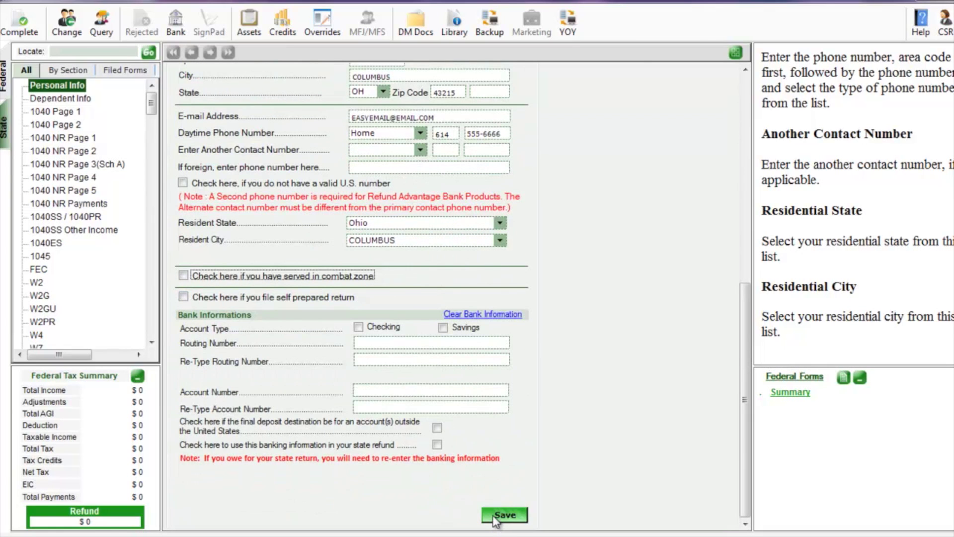
Save Personal Info with county FRANKLIN and school district Columbus CSD, acknowledging the dependents note
{"action": "left_click", "coordinate": [495, 516]}
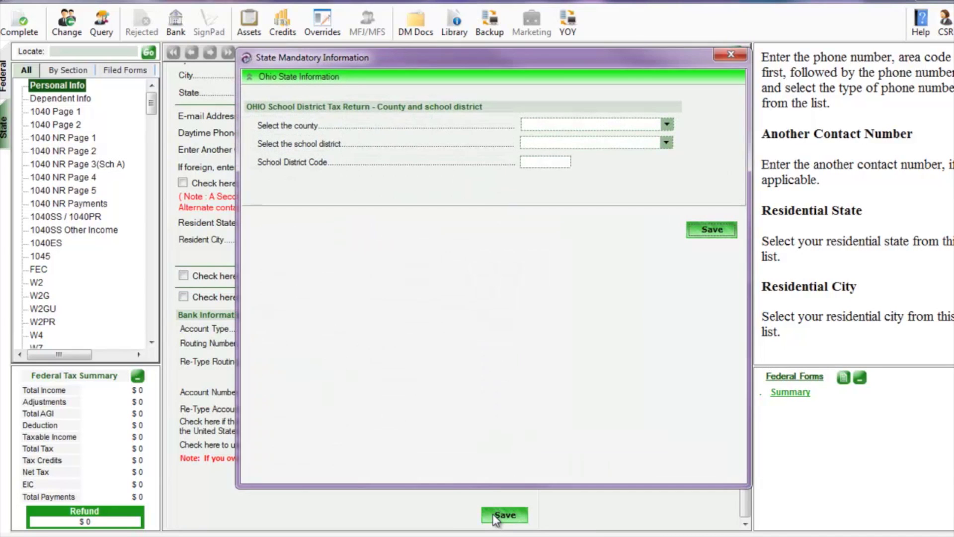
{"action": "left_click", "coordinate": [575, 130]}
{"action": "key", "text": "f"}
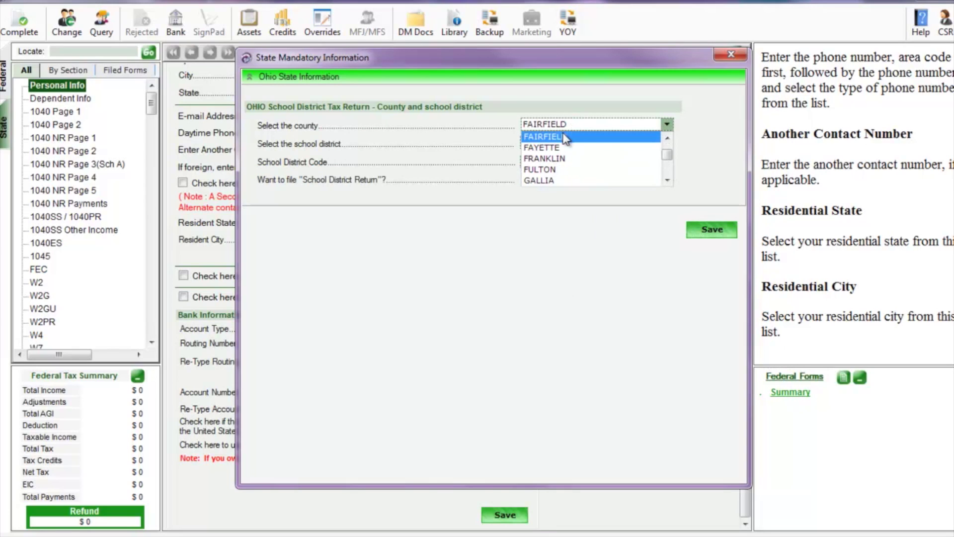
{"action": "left_click", "coordinate": [554, 158]}
{"action": "left_click", "coordinate": [552, 147]}
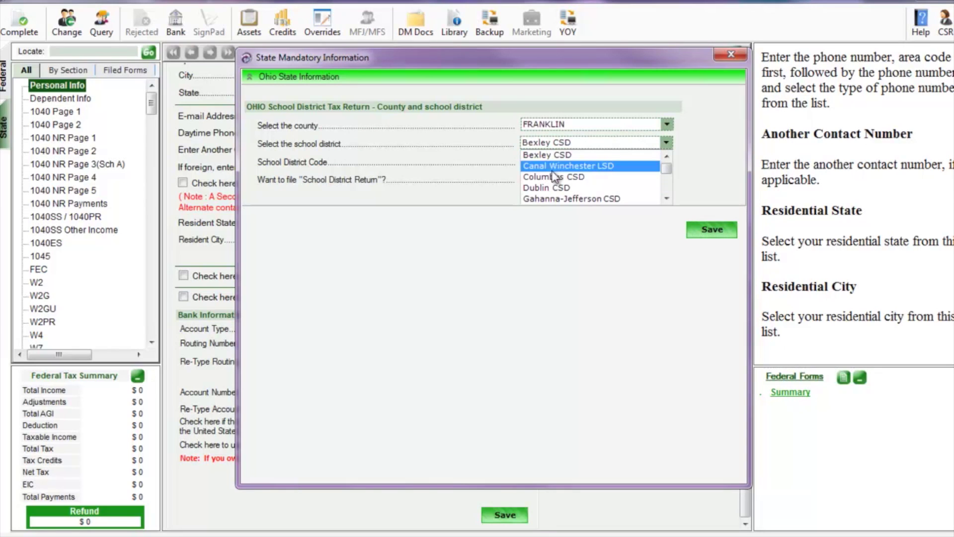
{"action": "left_click", "coordinate": [552, 176]}
{"action": "left_click", "coordinate": [708, 230]}
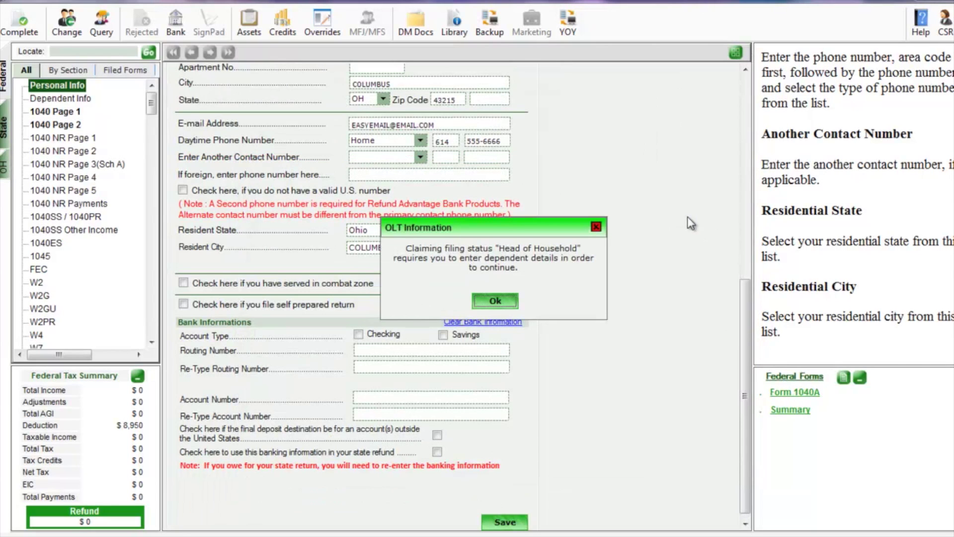
{"action": "left_click", "coordinate": [511, 304]}
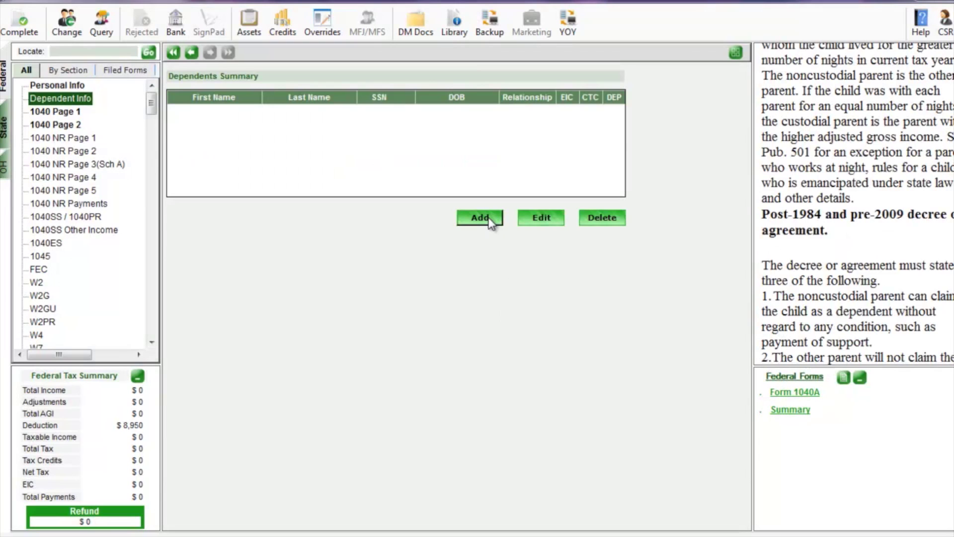
Add a new dependent with the son's first and last name and relationship SON
{"action": "left_click", "coordinate": [485, 220]}
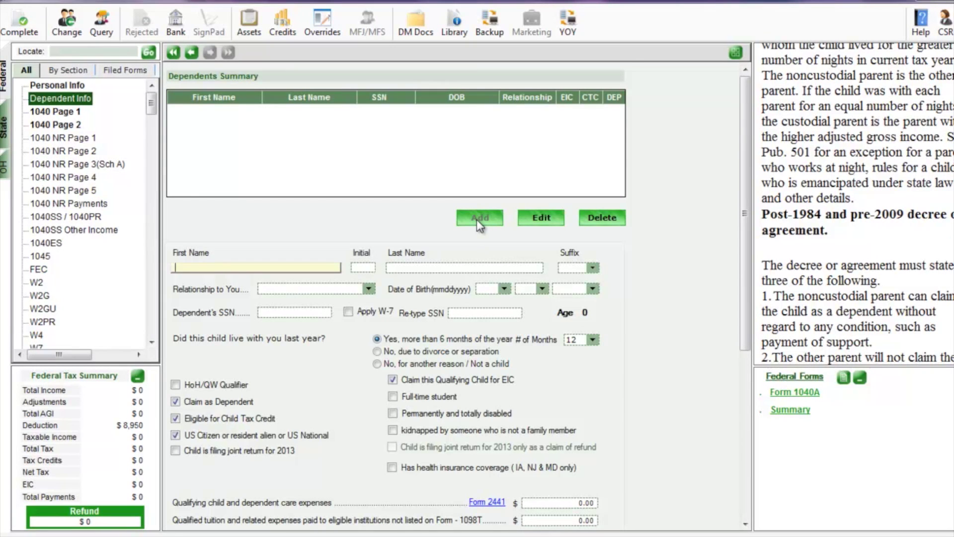
{"action": "type", "text": "CHILL"}
{"action": "key", "text": "BackSpace"}
{"action": "type", "text": "D"}
{"action": "key", "text": "BackSpace"}
{"action": "key", "text": "BackSpace"}
{"action": "key", "text": "BackSpace"}
{"action": "key", "text": "BackSpace"}
{"action": "key", "text": "BackSpace"}
{"action": "type", "text": "SON"}
{"action": "key", "text": "Tab"}
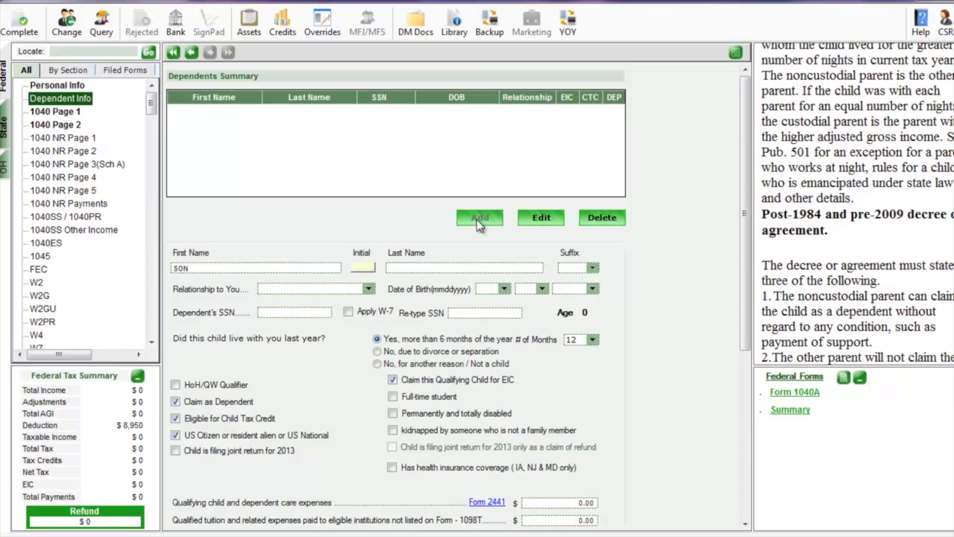
{"action": "key", "text": "Tab"}
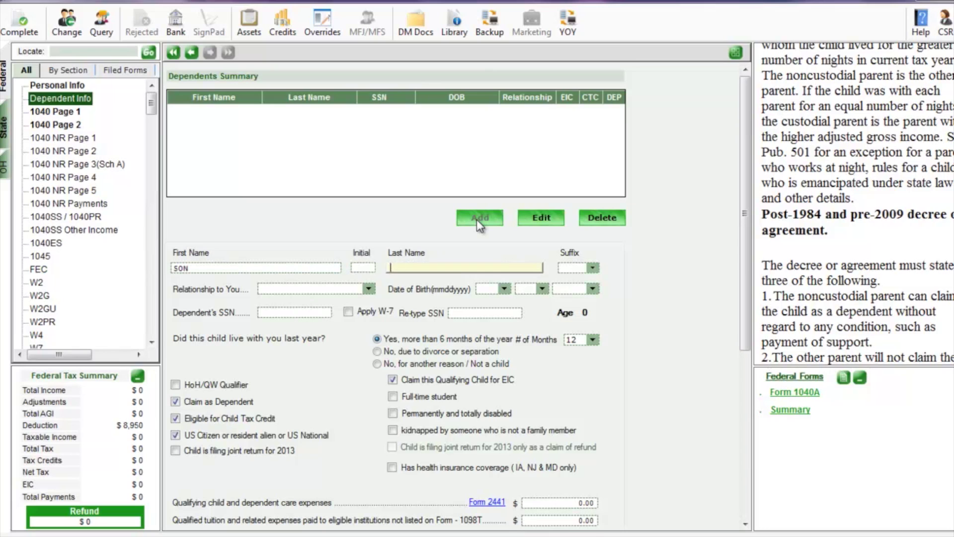
{"action": "type", "text": "DOE"}
{"action": "key", "text": "Tab"}
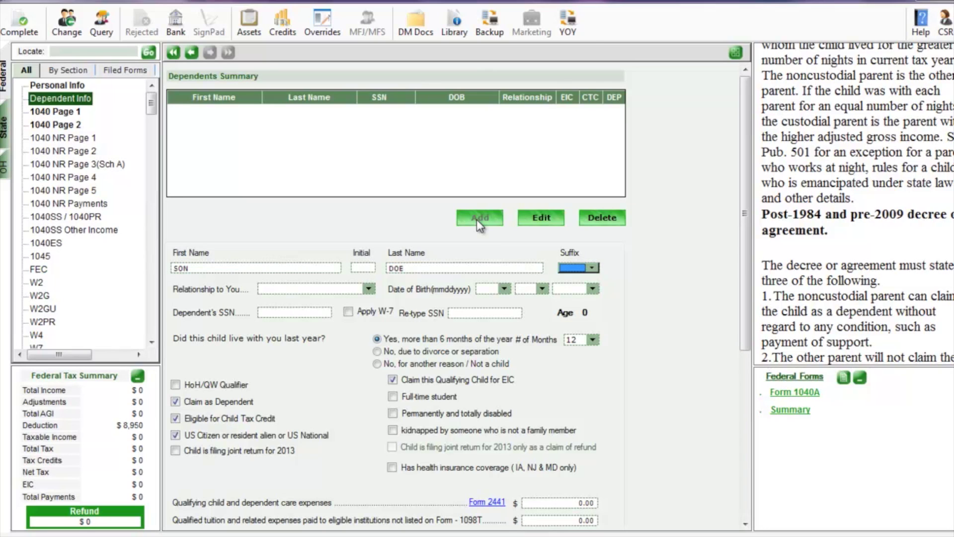
{"action": "key", "text": "Tab"}
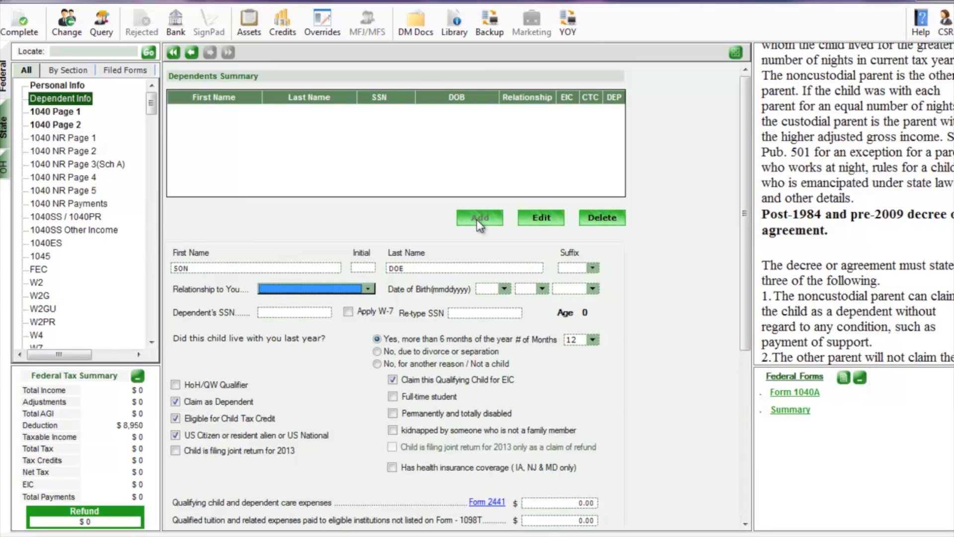
{"action": "type", "text": "s"}
{"action": "key", "text": "Tab"}
{"action": "type", "text": "01"}
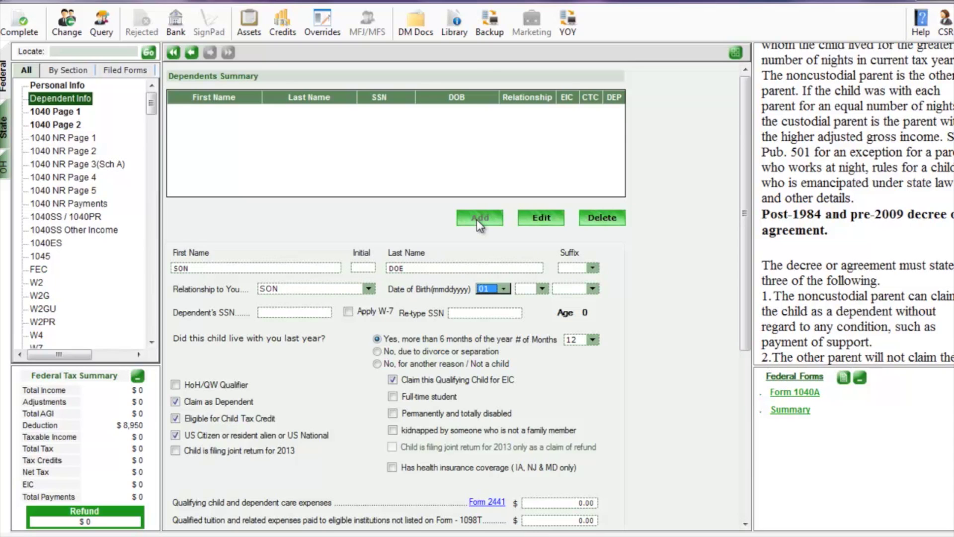
{"action": "key", "text": "Tab"}
{"action": "type", "text": "02"}
{"action": "key", "text": "Tab"}
{"action": "type", "text": "2012"}
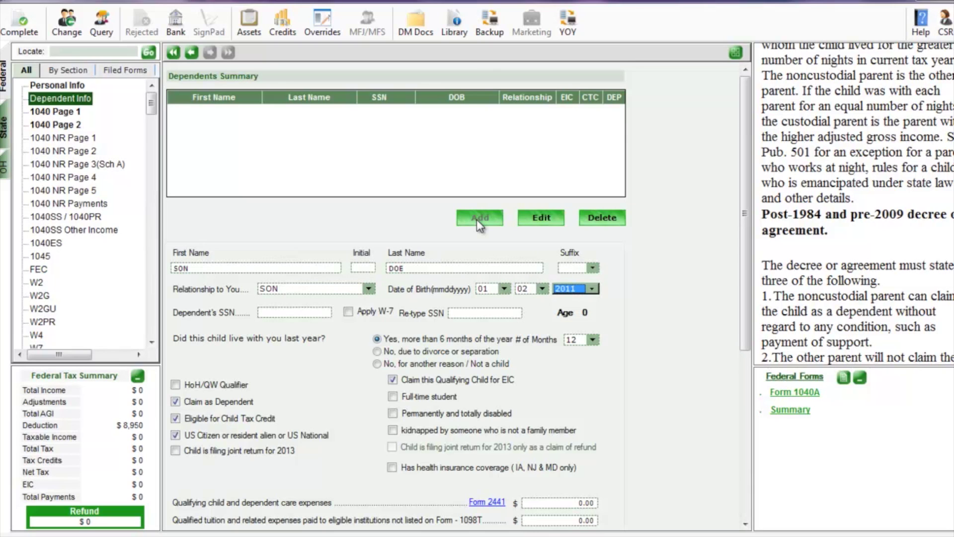
{"action": "key", "text": "Tab"}
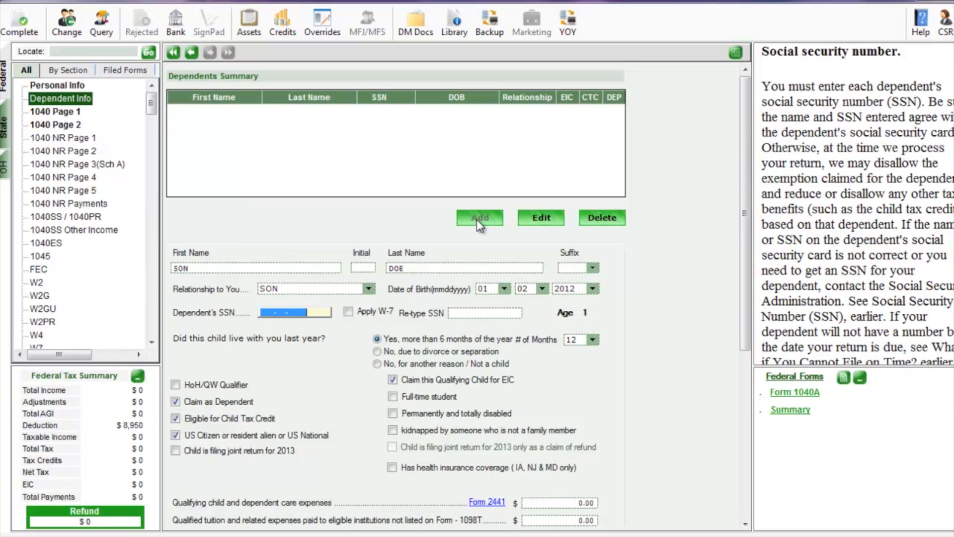
{"action": "type", "text": "929-77-8888"}
{"action": "key", "text": "Tab"}
{"action": "type", "text": "929-"}
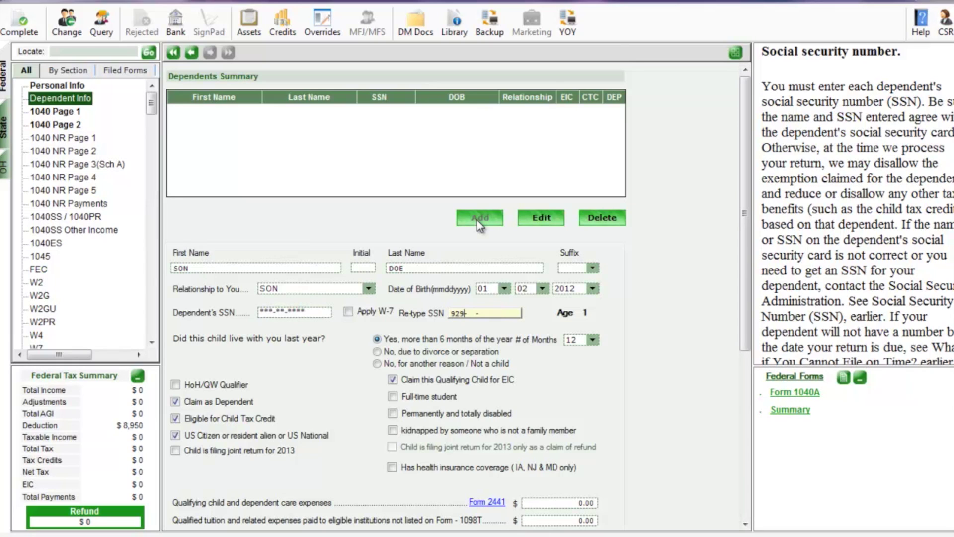
{"action": "type", "text": "77-8888"}
Answer Yes to the substantial presence test and save the son as a dependent
{"action": "scroll", "coordinate": [474, 229], "scroll_direction": "down", "scroll_amount": 6}
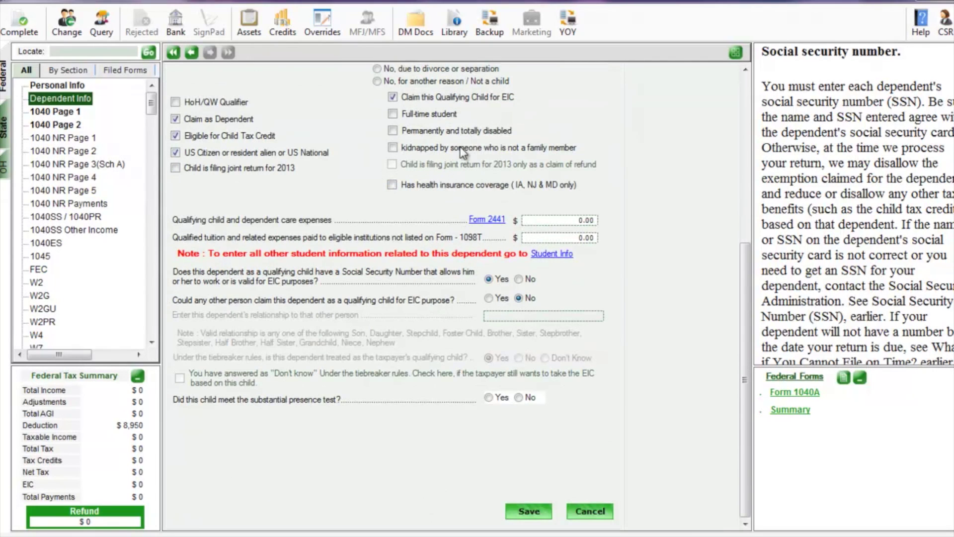
{"action": "scroll", "coordinate": [591, 410], "scroll_direction": "up", "scroll_amount": 2}
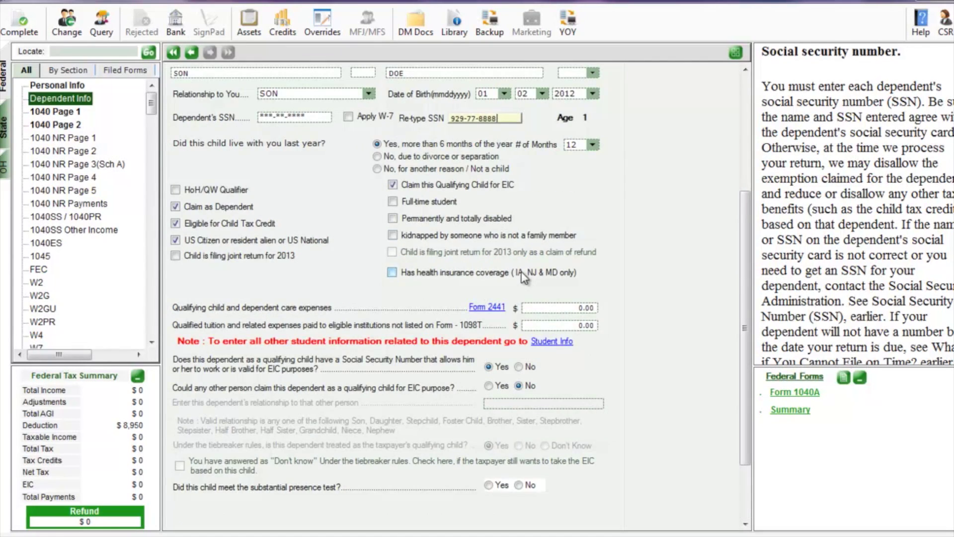
{"action": "scroll", "coordinate": [572, 470], "scroll_direction": "down", "scroll_amount": 2}
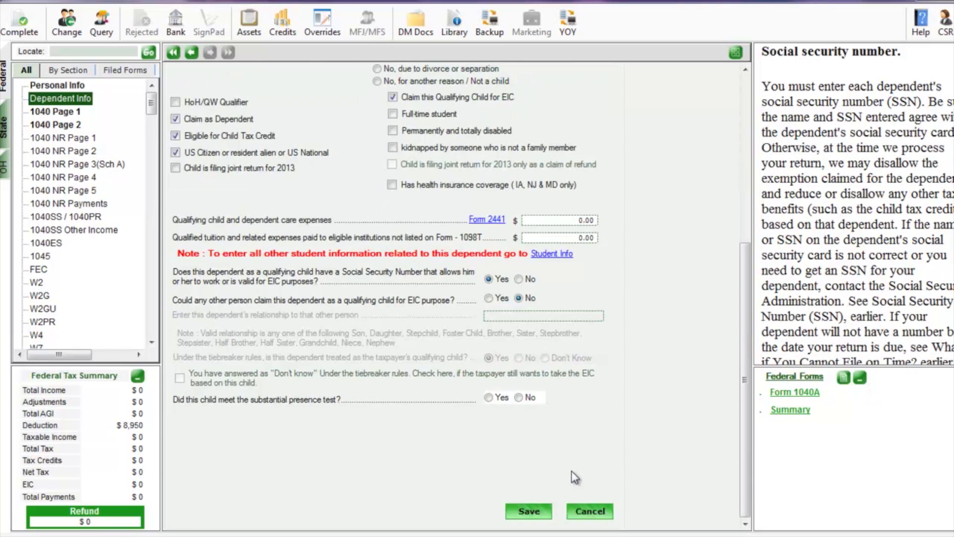
{"action": "left_click", "coordinate": [539, 512]}
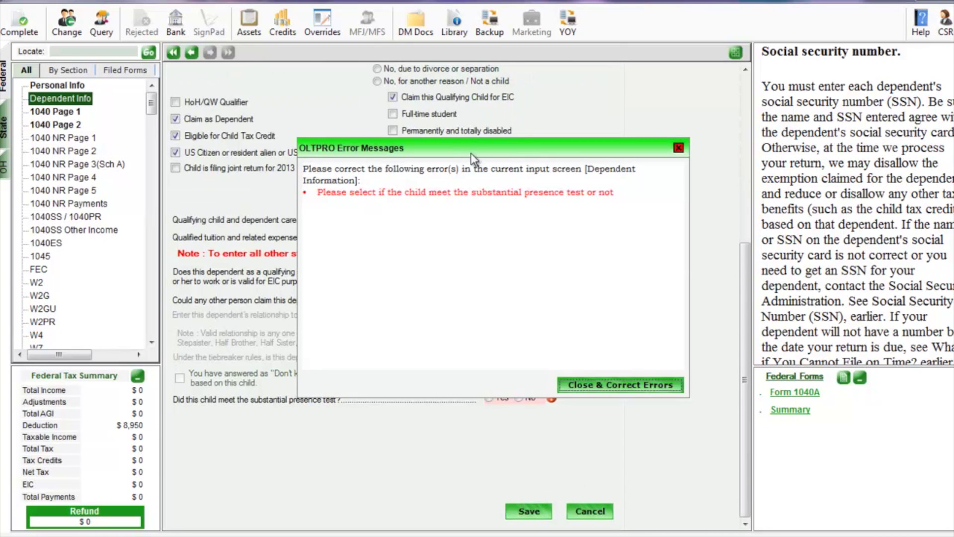
{"action": "left_click", "coordinate": [624, 380]}
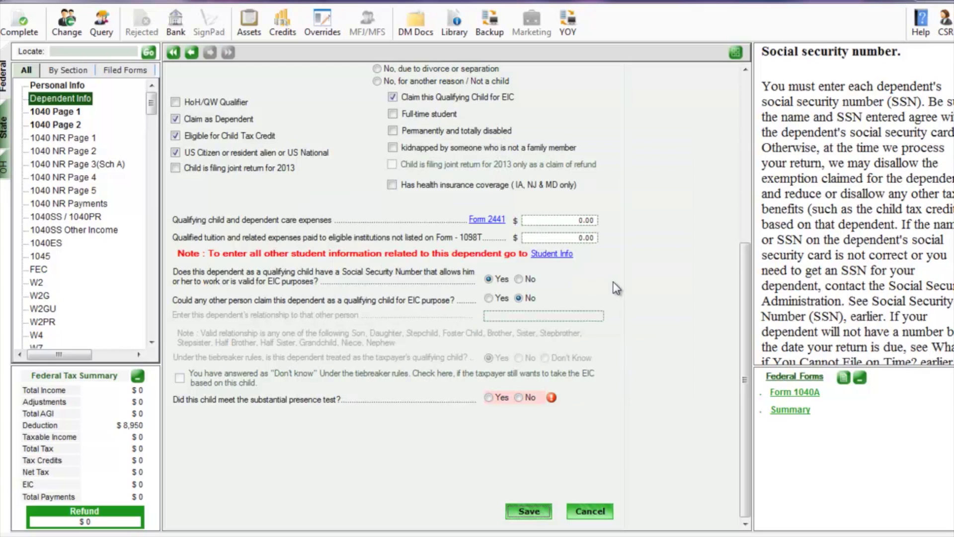
{"action": "left_click", "coordinate": [489, 397]}
{"action": "scroll", "coordinate": [388, 424], "scroll_direction": "up", "scroll_amount": 5}
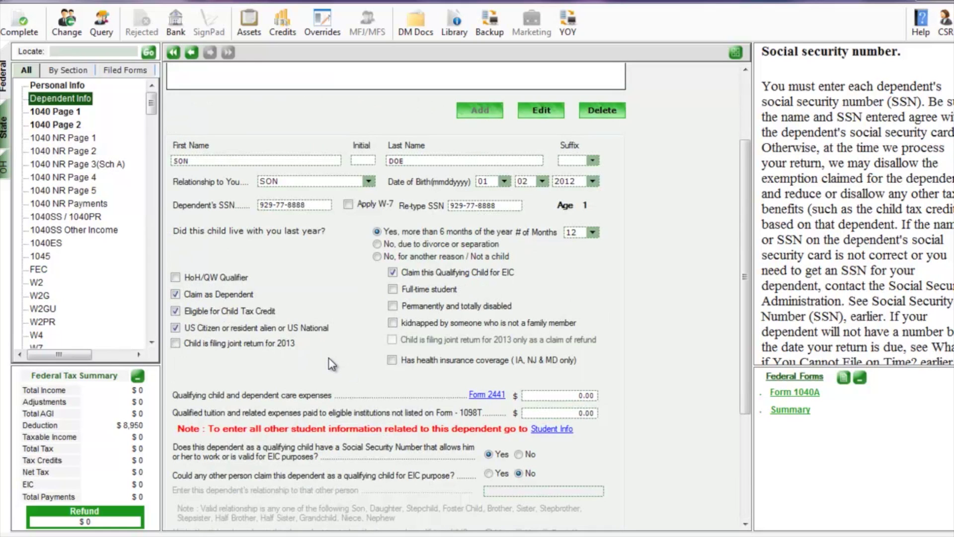
{"action": "scroll", "coordinate": [470, 457], "scroll_direction": "down", "scroll_amount": 5}
{"action": "left_click", "coordinate": [520, 510]}
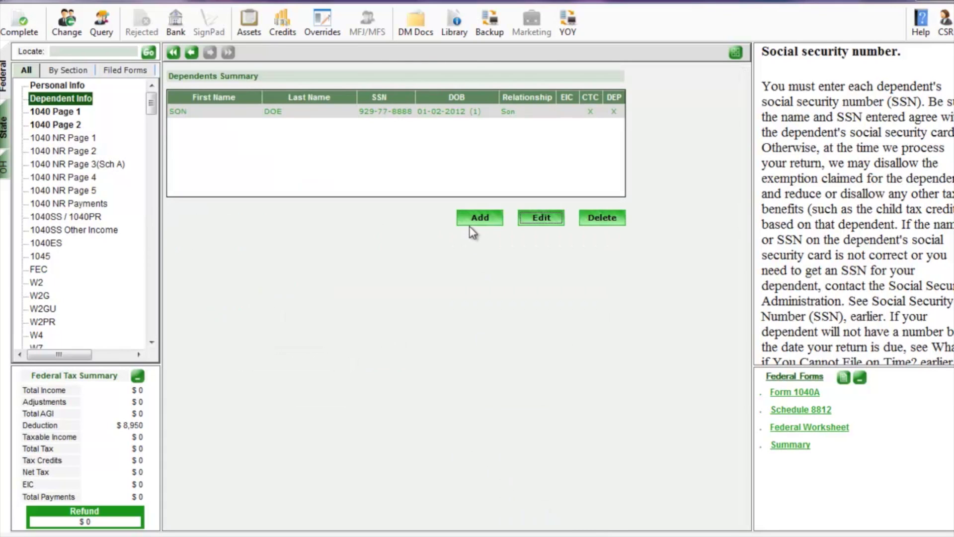
{"action": "left_click", "coordinate": [473, 220]}
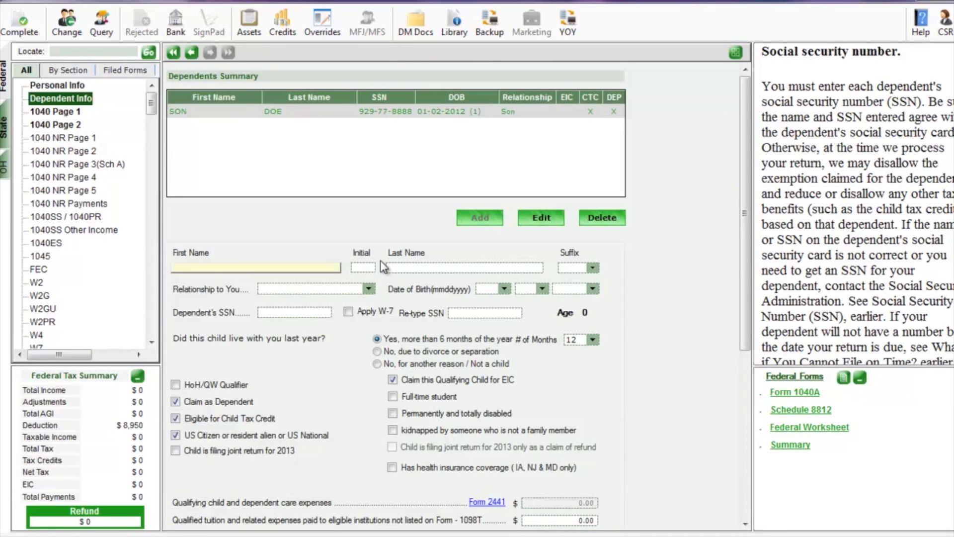
Enter the daughter's name and set the relationship to DAUGHTER
{"action": "type", "text": "DAUGHTER"}
{"action": "key", "text": "Tab"}
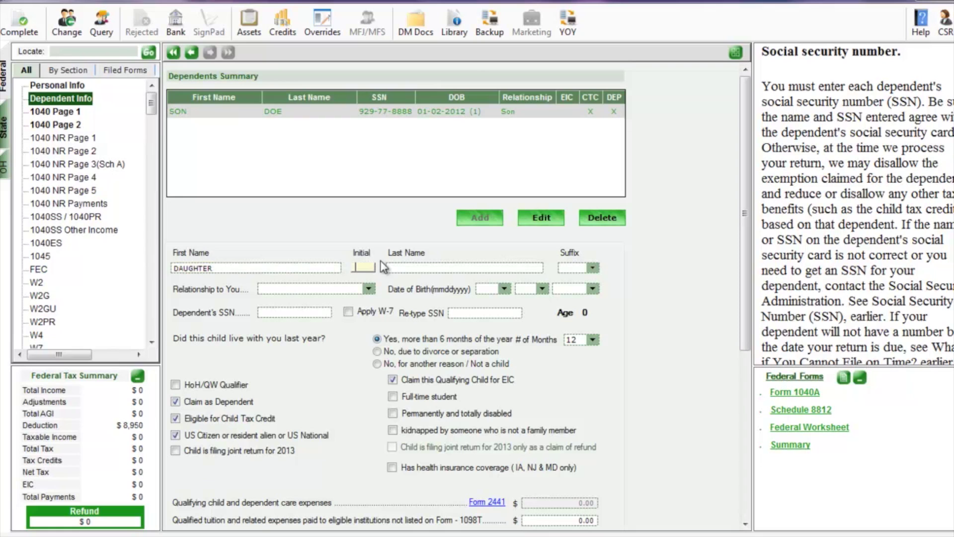
{"action": "key", "text": "Tab"}
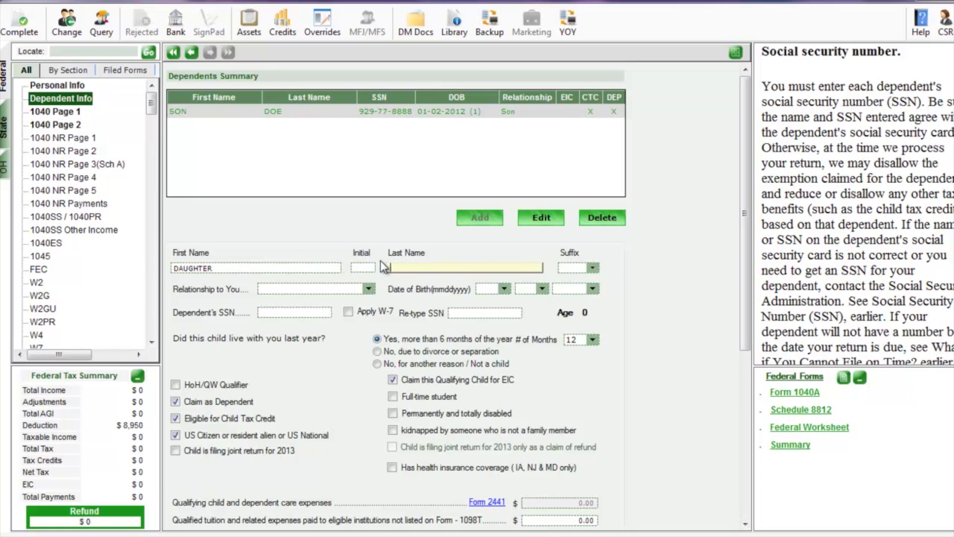
{"action": "key", "text": "Tab"}
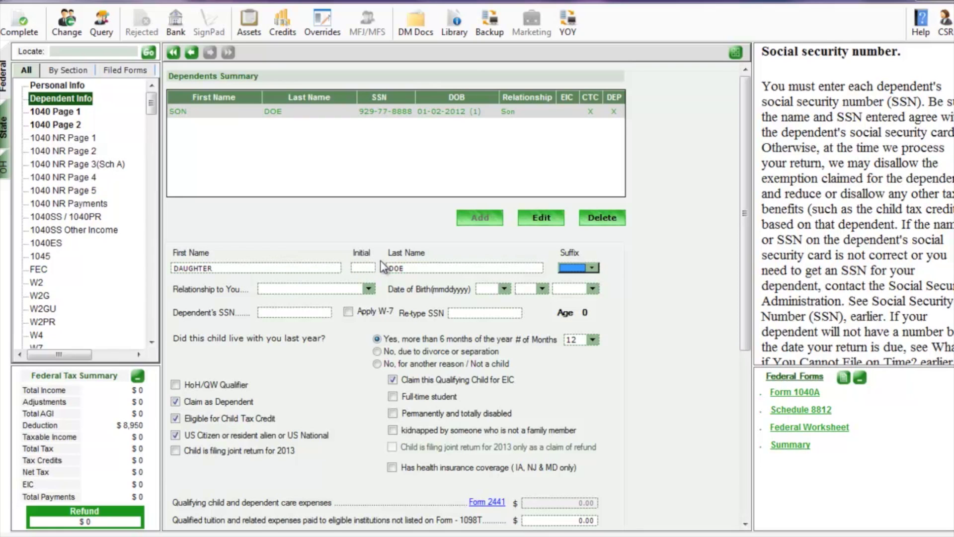
{"action": "key", "text": "Tab"}
{"action": "key", "text": "d"}
{"action": "key", "text": "Tab"}
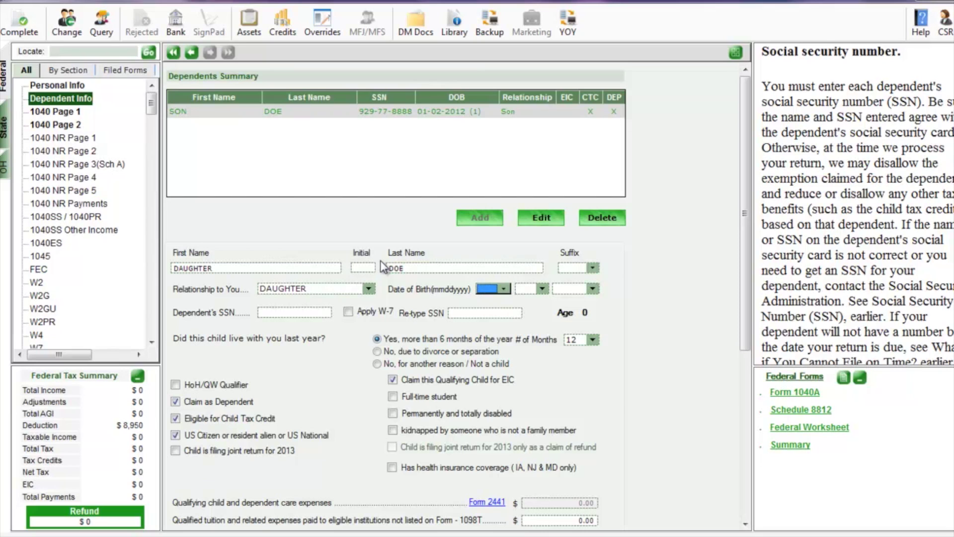
Give the daughter birth date 01-01-2013, her SSN, substantial presence Yes, and save
{"action": "type", "text": "01"}
{"action": "key", "text": "Tab"}
{"action": "type", "text": "01"}
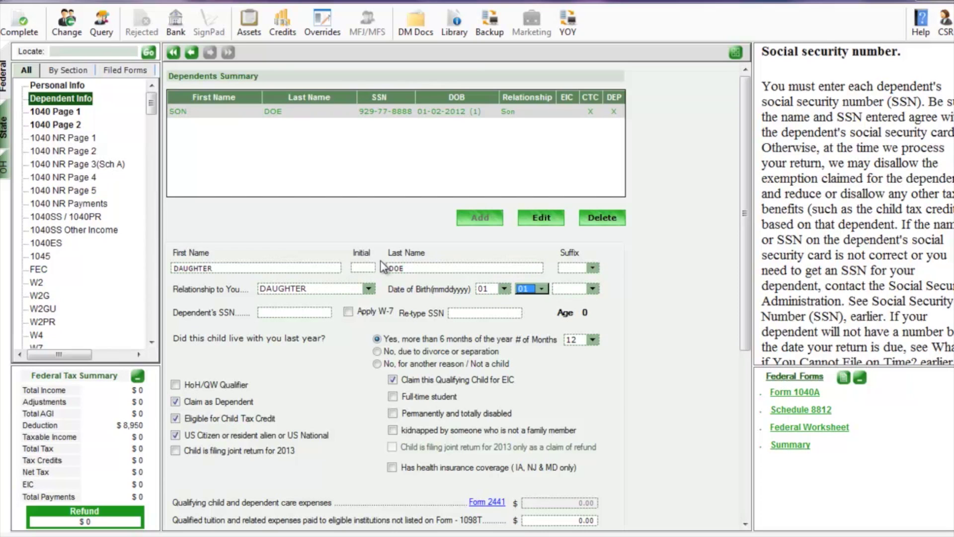
{"action": "key", "text": "Tab"}
{"action": "type", "text": "2013"}
{"action": "key", "text": "Tab"}
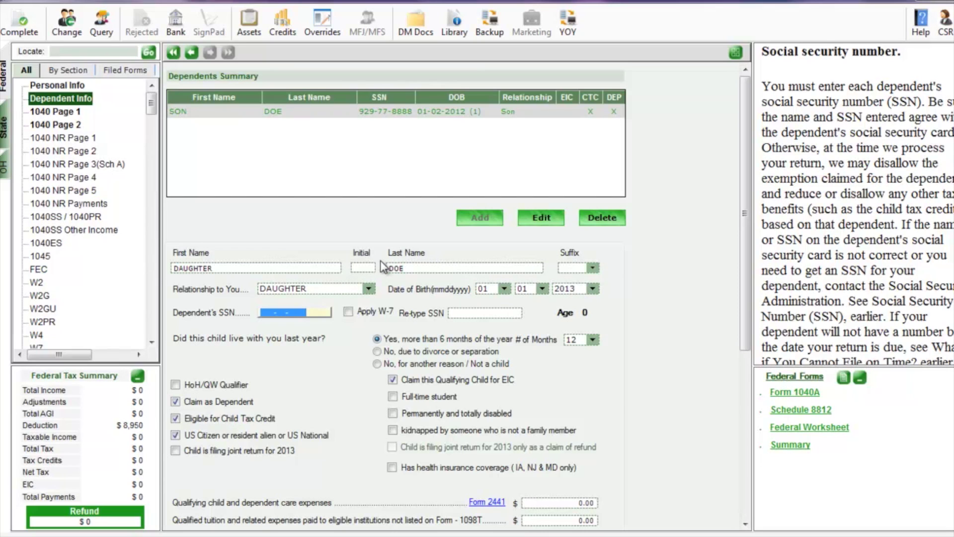
{"action": "type", "text": "939-77-8888"}
{"action": "key", "text": "Tab"}
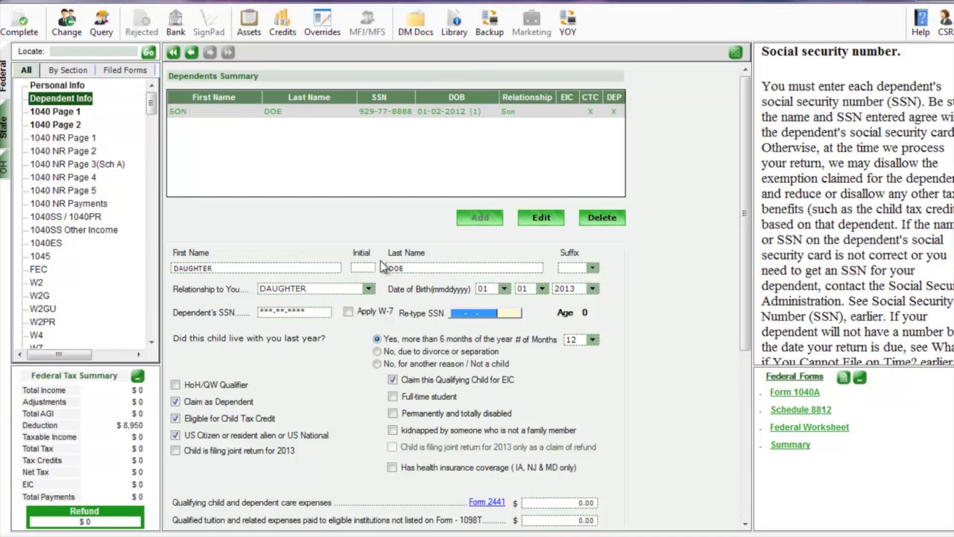
{"action": "type", "text": "939-77-8888"}
{"action": "scroll", "coordinate": [397, 262], "scroll_direction": "down", "scroll_amount": 10}
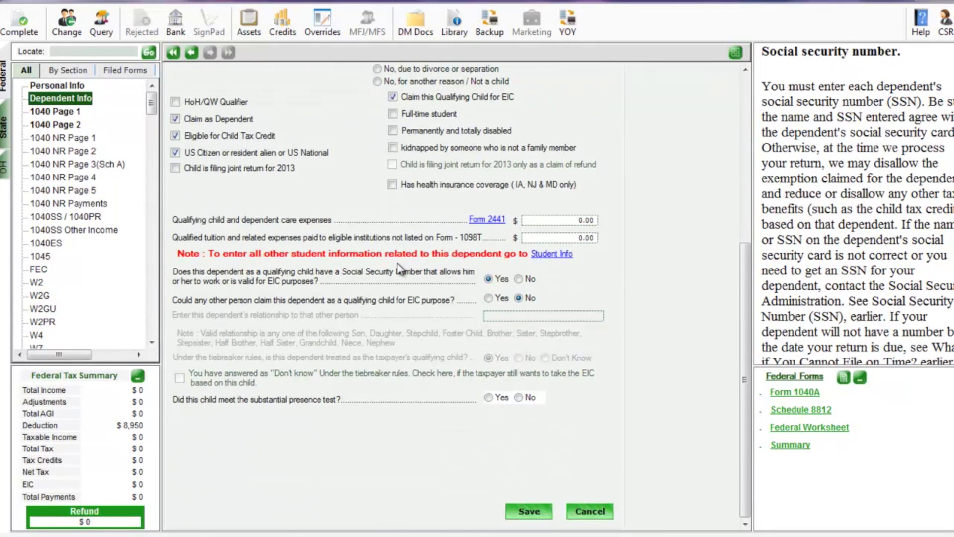
{"action": "left_click", "coordinate": [489, 397]}
{"action": "left_click", "coordinate": [527, 512]}
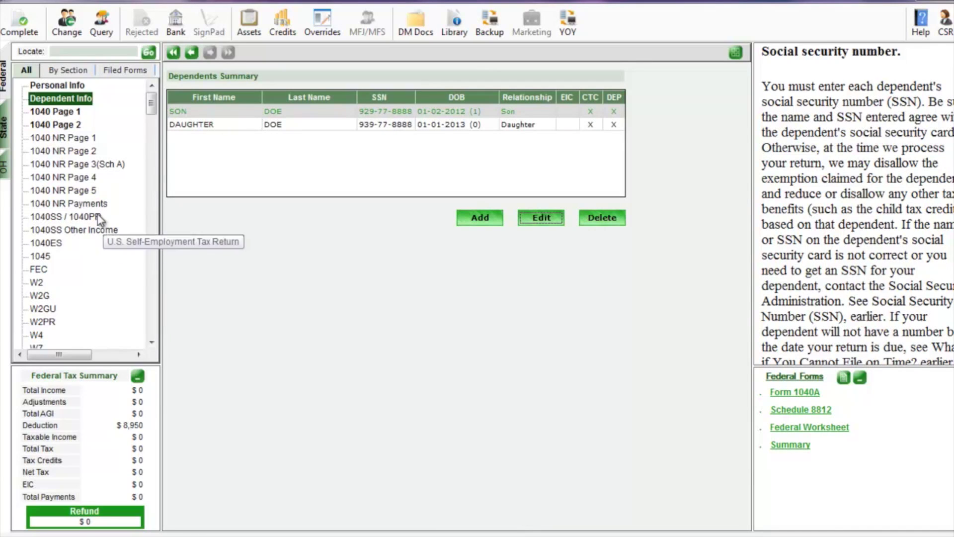
Locate the Scholarship/Household/Penal/Deferred income form with the search 'hsn'
{"action": "left_click", "coordinate": [61, 51]}
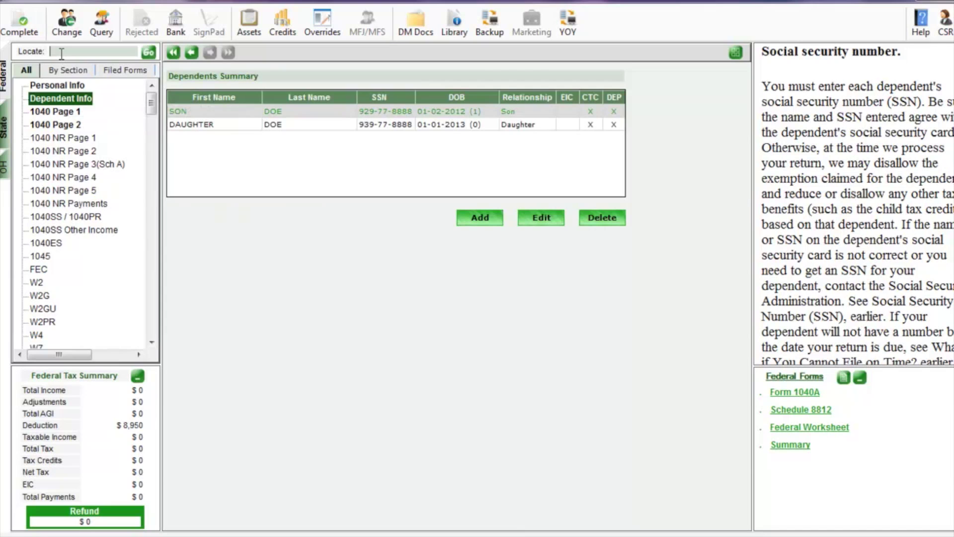
{"action": "type", "text": "hsn"}
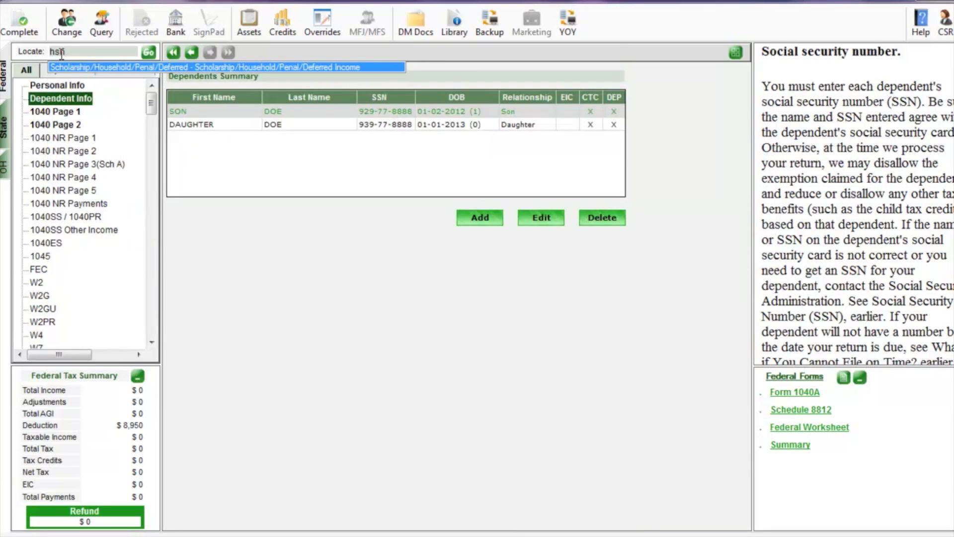
{"action": "left_click", "coordinate": [64, 68]}
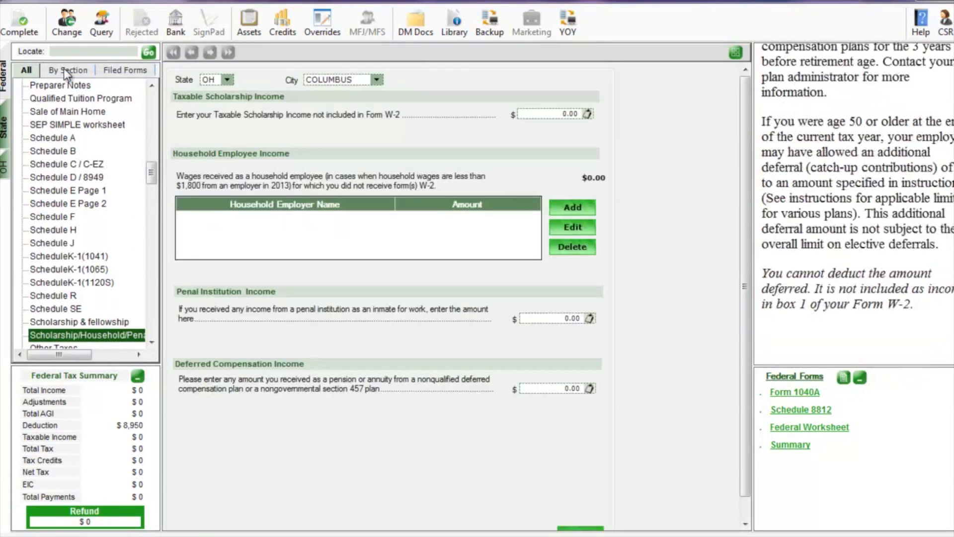
Add $1,503 of household wages from the first household employer
{"action": "left_click", "coordinate": [571, 207]}
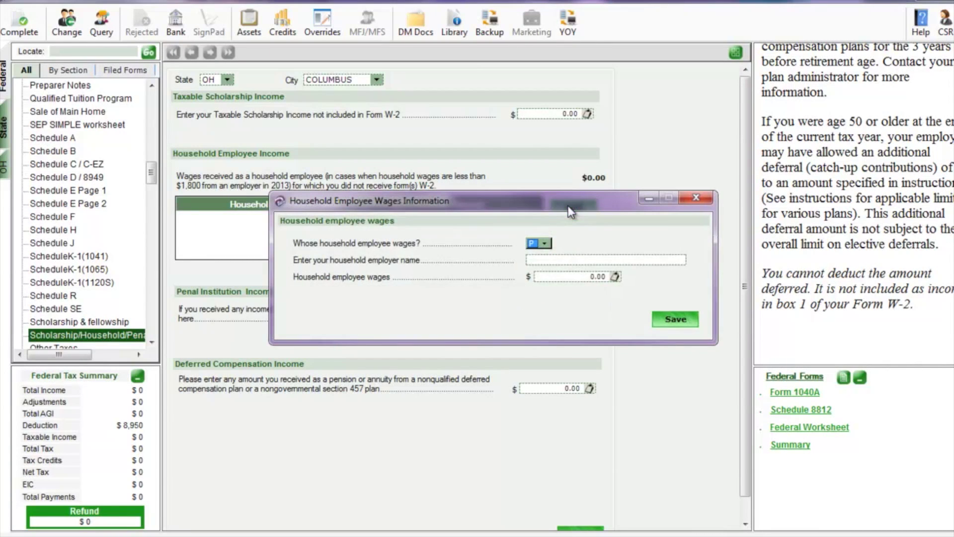
{"action": "left_click", "coordinate": [549, 259]}
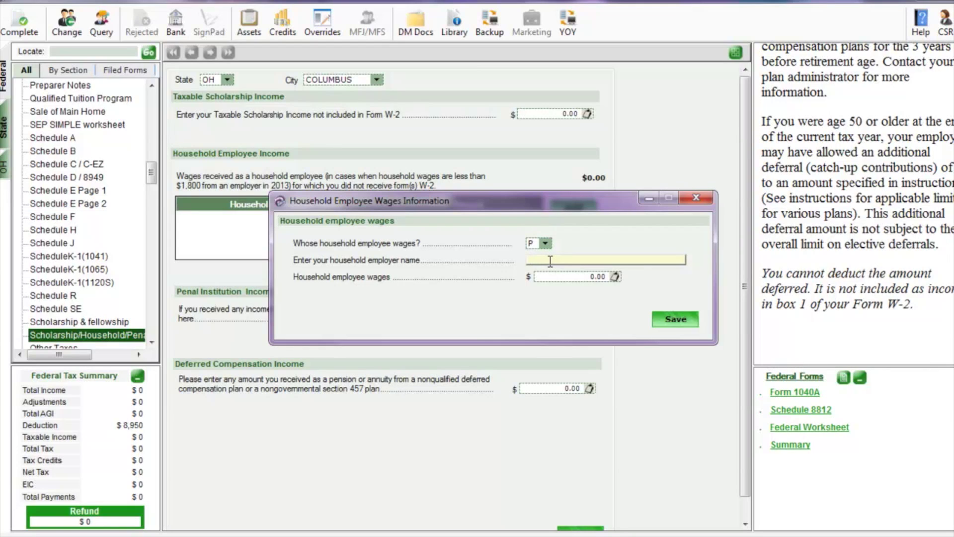
{"action": "type", "text": "MR RICHMAN"}
{"action": "left_click", "coordinate": [585, 277]}
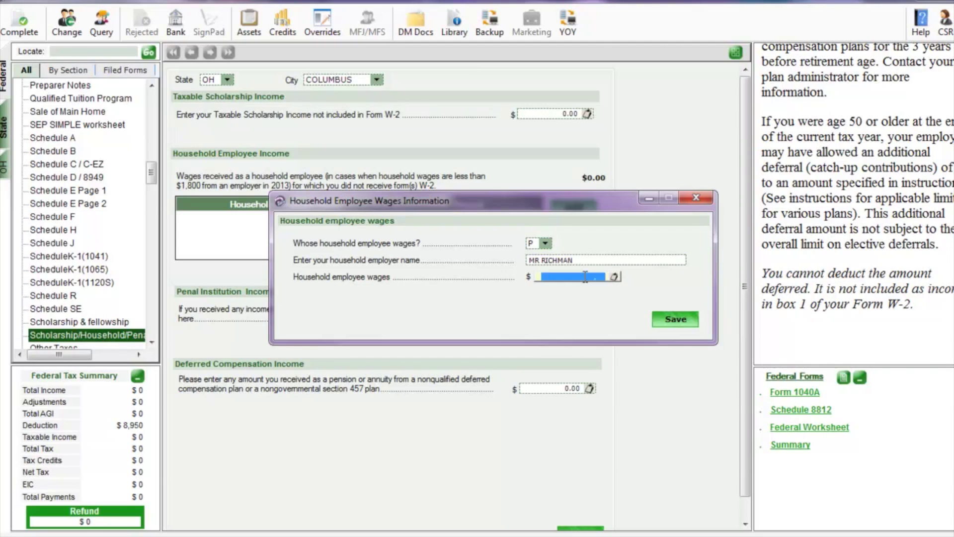
{"action": "type", "text": "1503"}
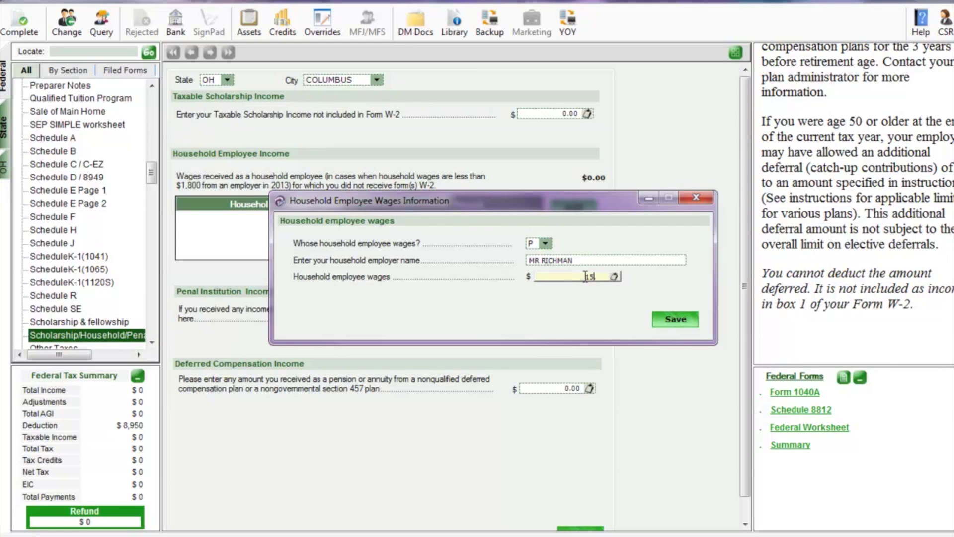
{"action": "left_click", "coordinate": [674, 319]}
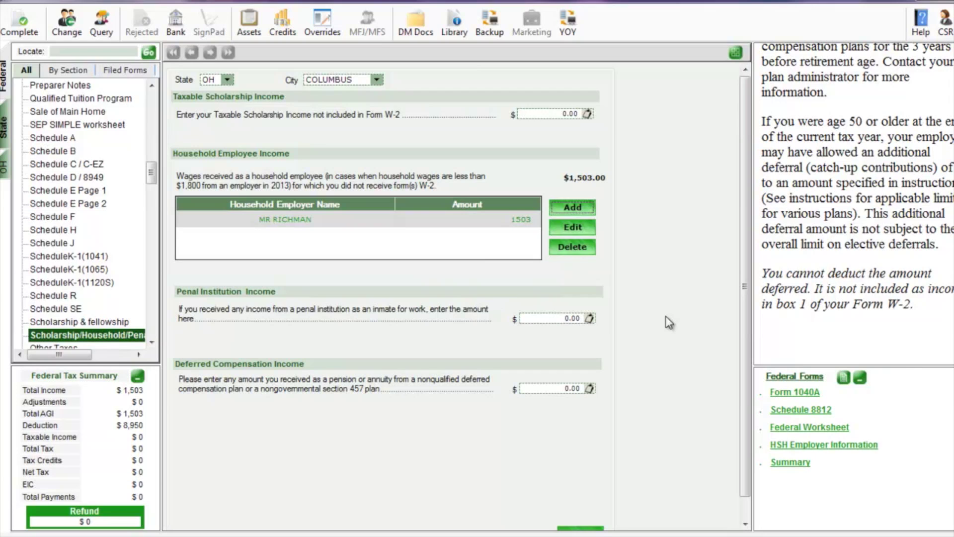
{"action": "left_click", "coordinate": [577, 208]}
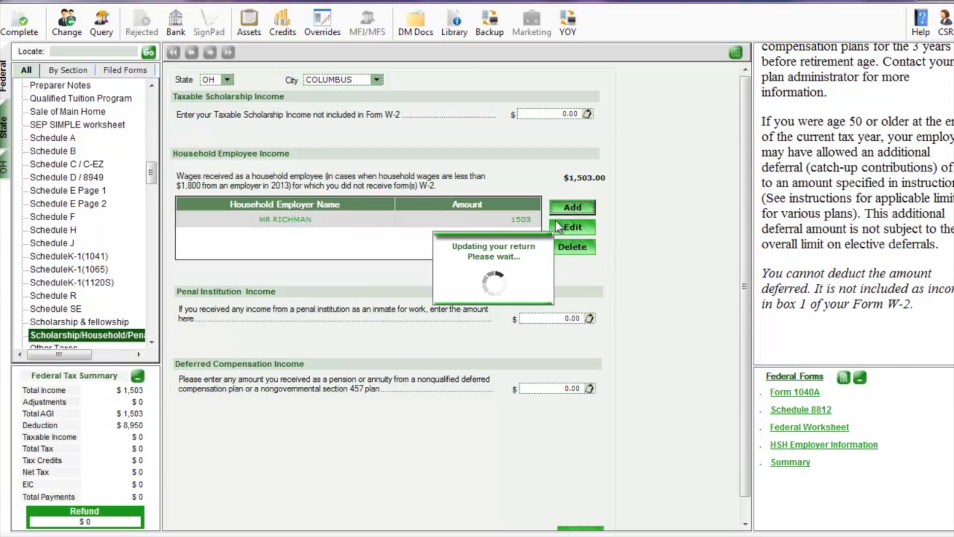
Add employer MISC with $1,254 household wages and save the household income form
{"action": "left_click", "coordinate": [553, 260]}
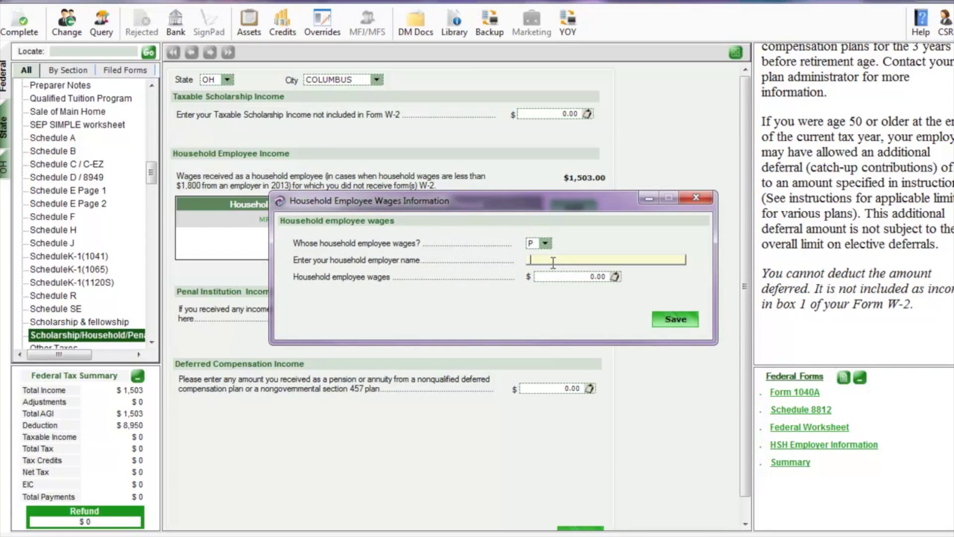
{"action": "type", "text": "MISC"}
{"action": "left_click", "coordinate": [572, 277]}
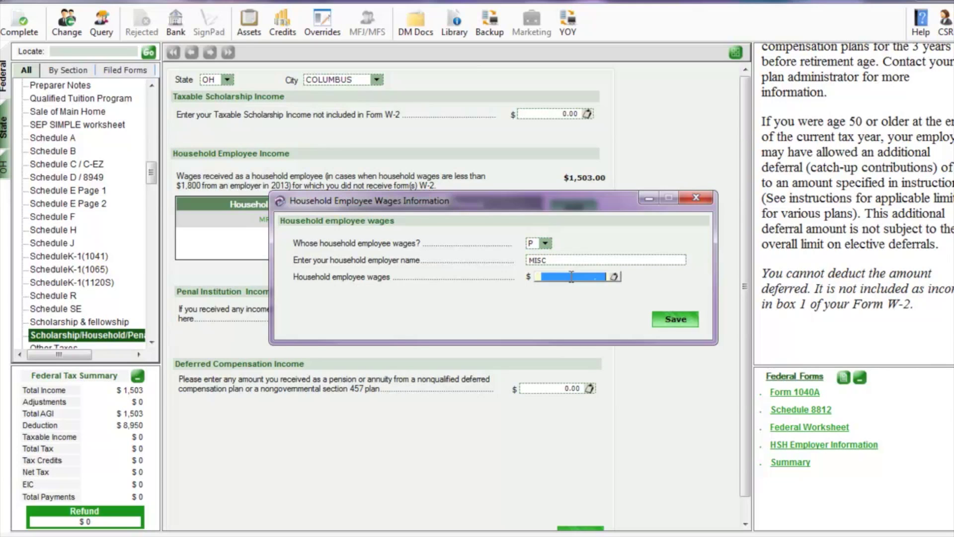
{"action": "type", "text": "1254"}
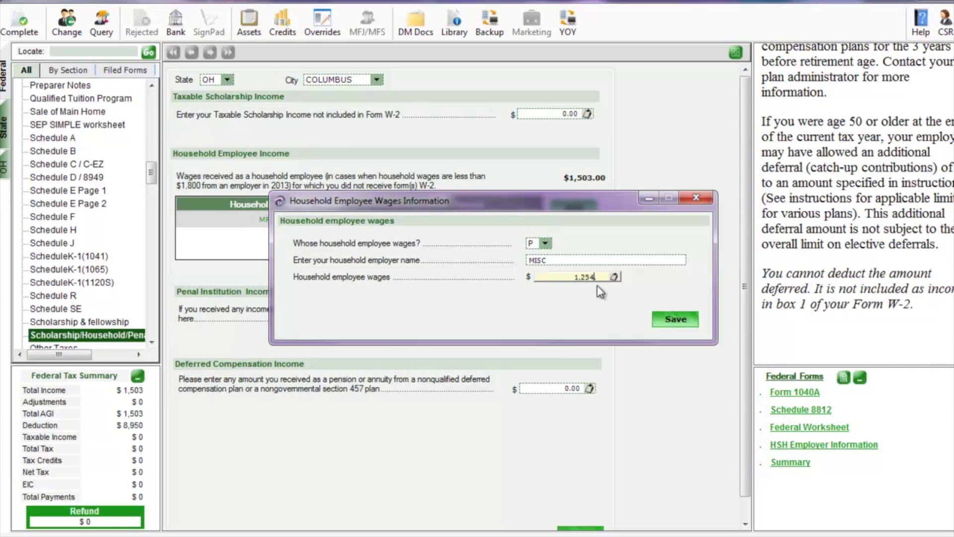
{"action": "left_click", "coordinate": [676, 319]}
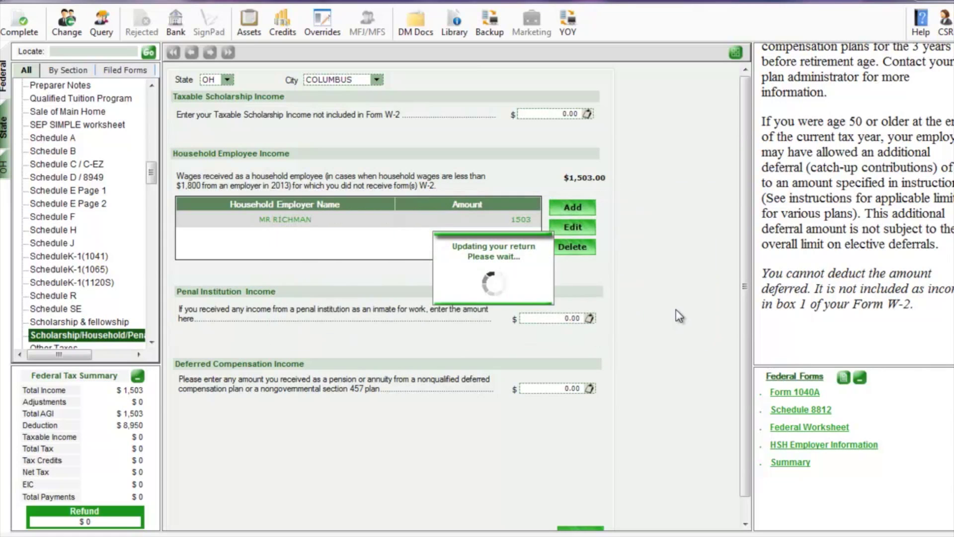
{"action": "scroll", "coordinate": [553, 261], "scroll_direction": "down", "scroll_amount": 1}
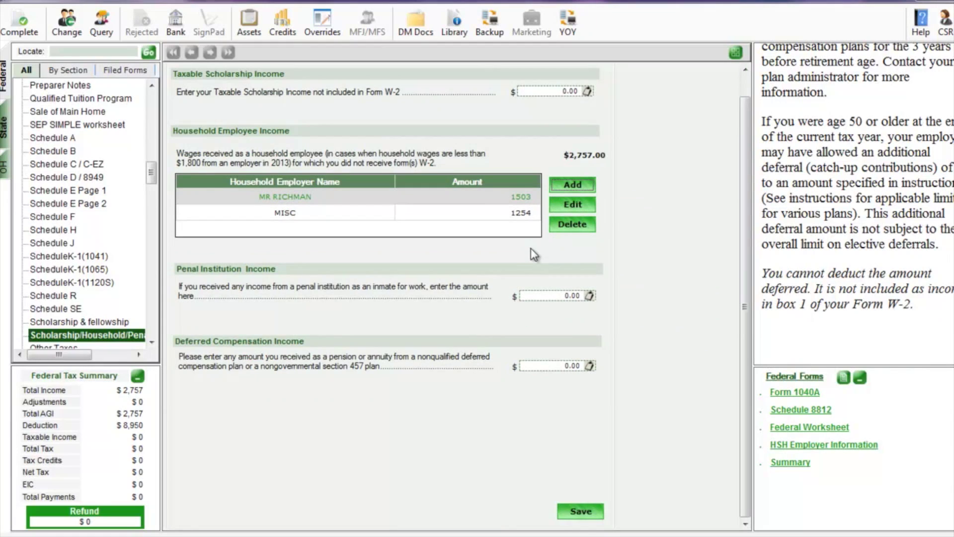
{"action": "left_click", "coordinate": [576, 508]}
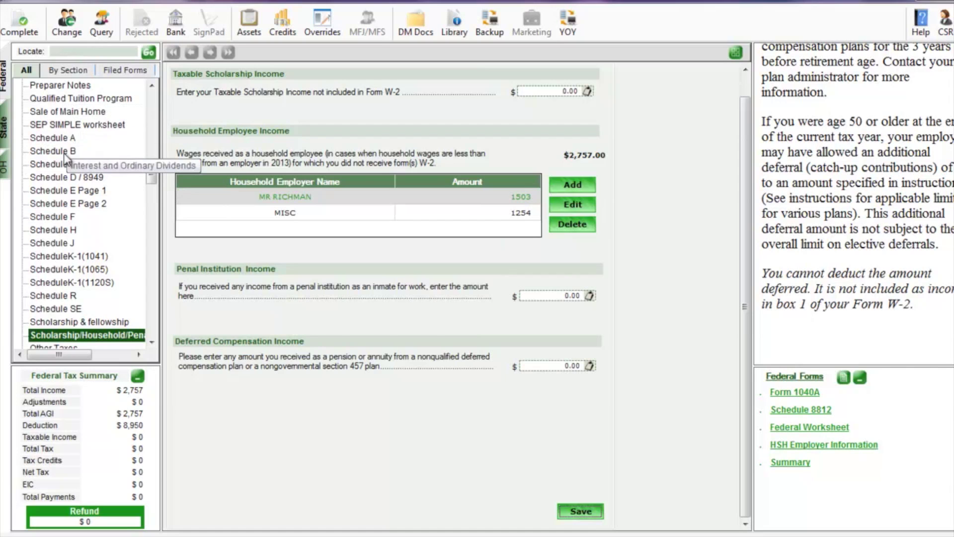
Add a Schedule C business with principal business HOUSE CLEANING
{"action": "left_click", "coordinate": [63, 166]}
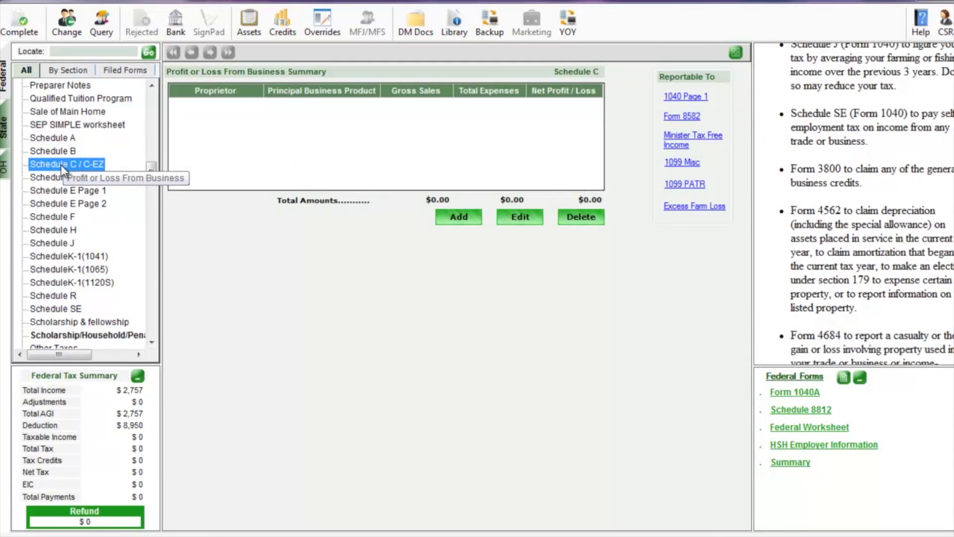
{"action": "left_click", "coordinate": [459, 222]}
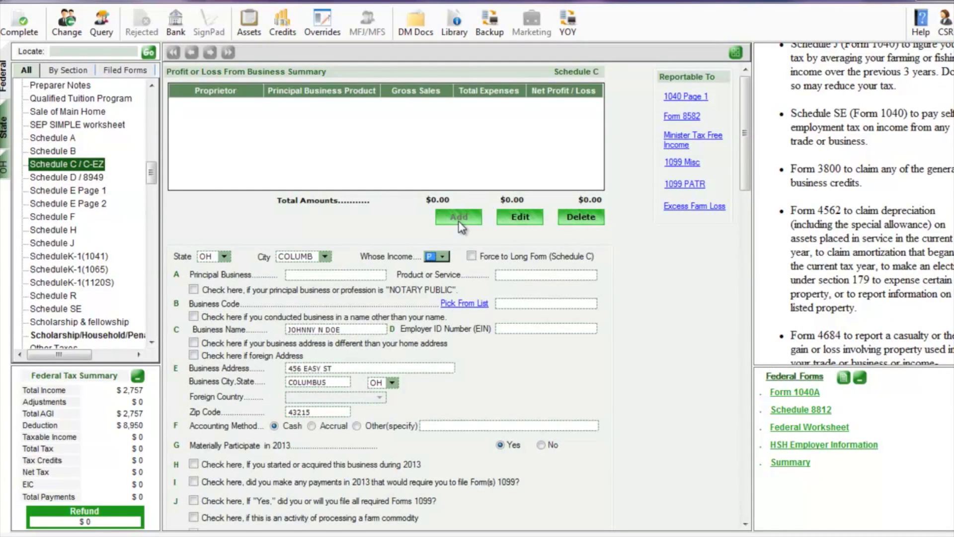
{"action": "left_click", "coordinate": [370, 278]}
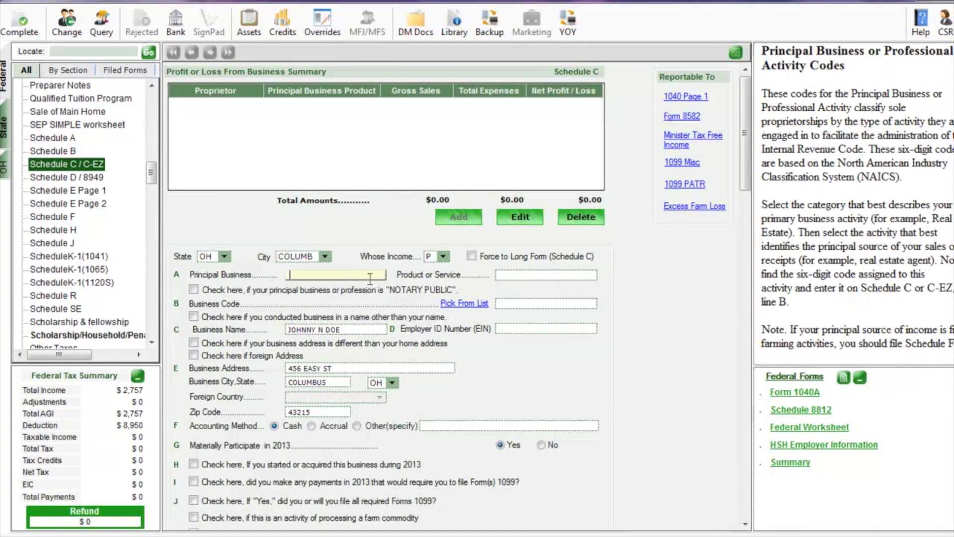
{"action": "type", "text": "HOUSE CLEANING"}
{"action": "key", "text": "Tab"}
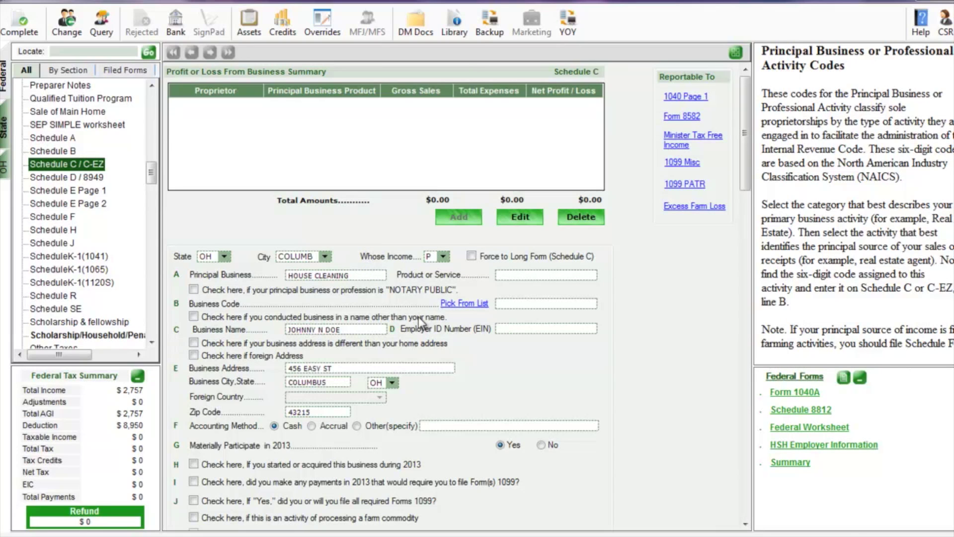
Assign business code 561720 Janitorial services from Administrative & Support Services
{"action": "left_click", "coordinate": [451, 305]}
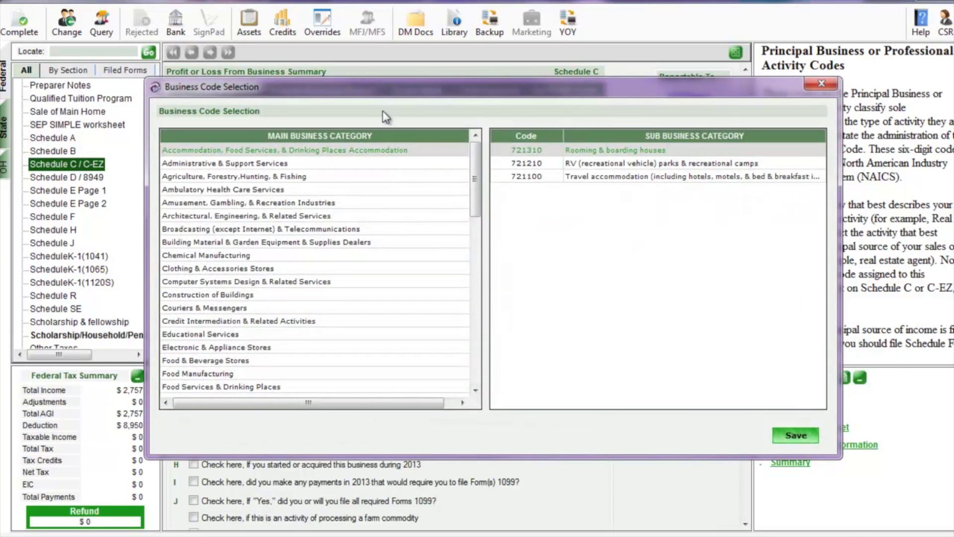
{"action": "left_click", "coordinate": [221, 164]}
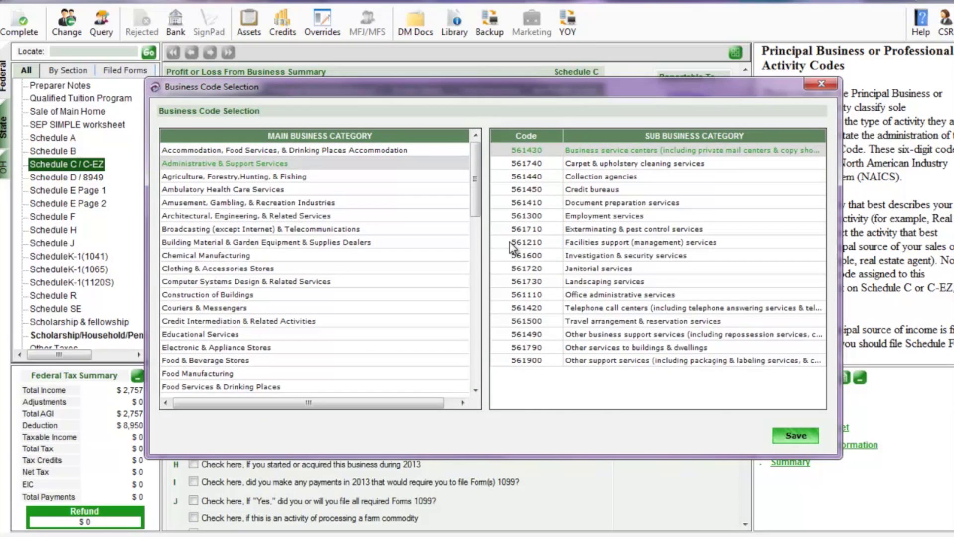
{"action": "left_click", "coordinate": [578, 271]}
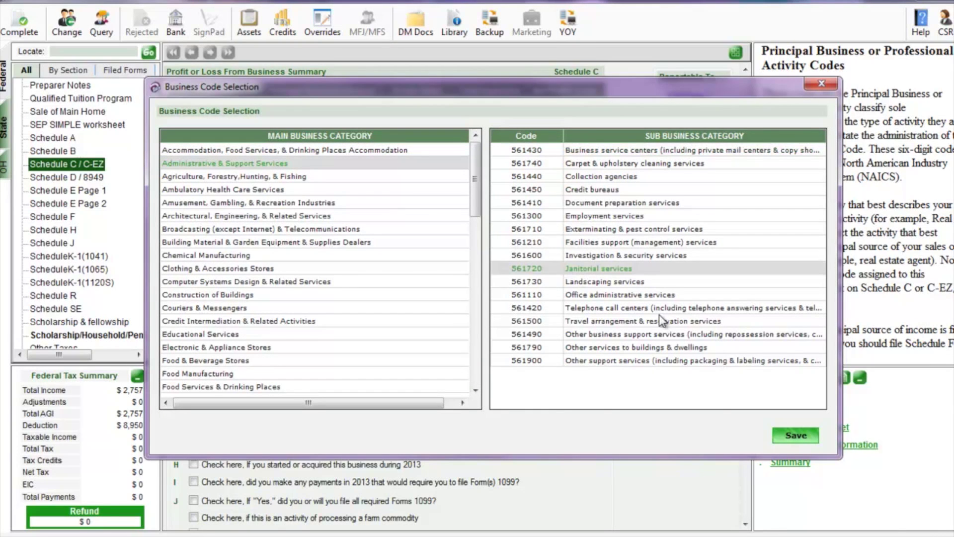
{"action": "left_click", "coordinate": [795, 435]}
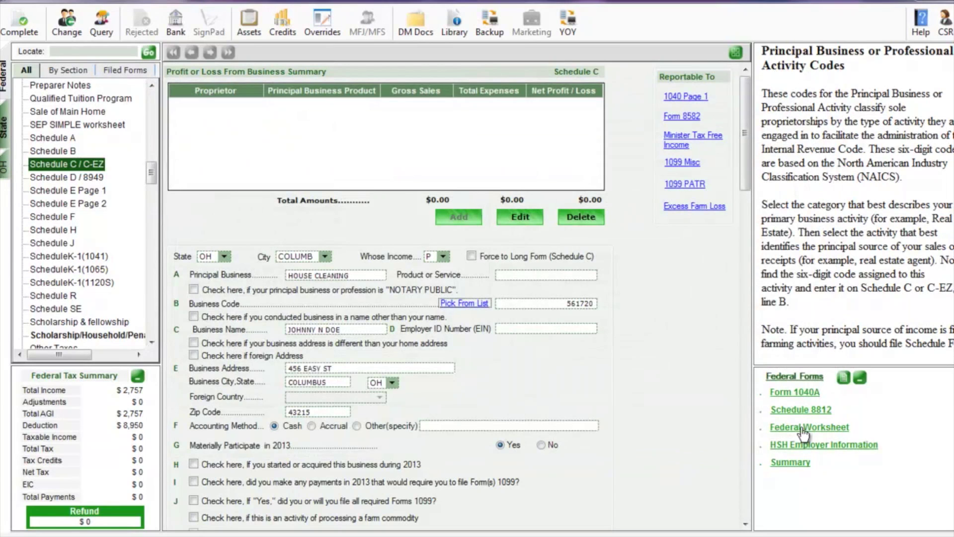
{"action": "scroll", "coordinate": [580, 364], "scroll_direction": "down", "scroll_amount": 7}
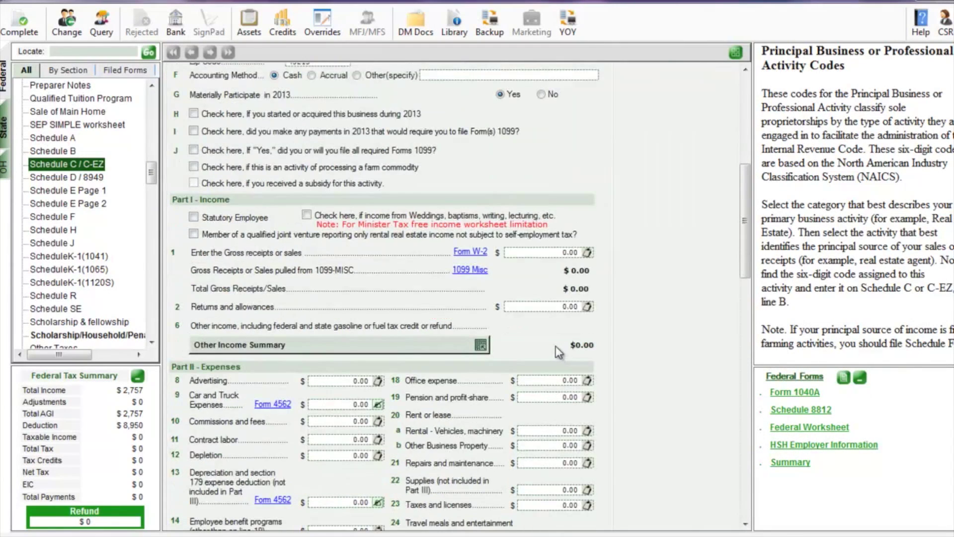
Enter Schedule C line 1 gross receipts, 100 advertising and 500 vehicle and machinery rental
{"action": "left_click", "coordinate": [534, 252]}
{"action": "type", "text": "5000."}
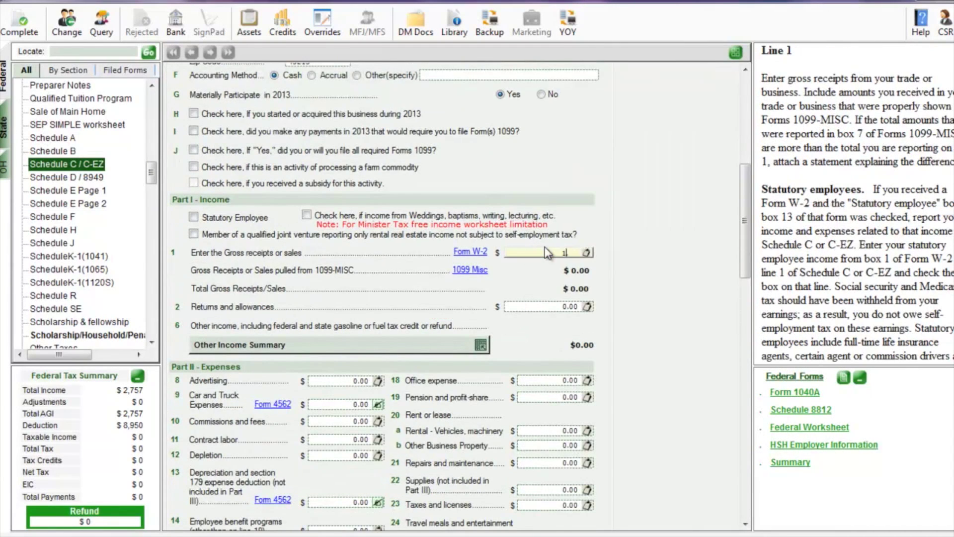
{"action": "type", "text": "."}
{"action": "left_click", "coordinate": [345, 381]}
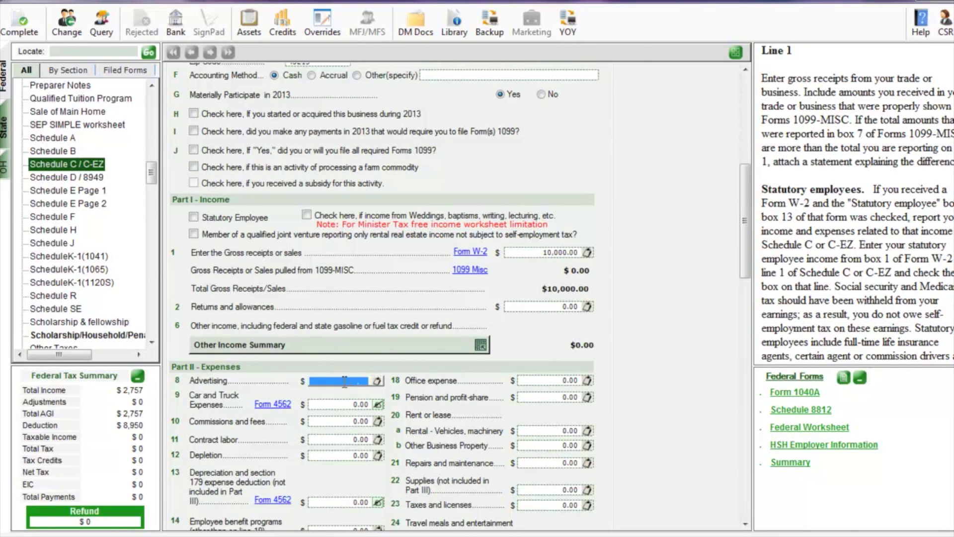
{"action": "type", "text": "100."}
{"action": "left_click", "coordinate": [545, 380]}
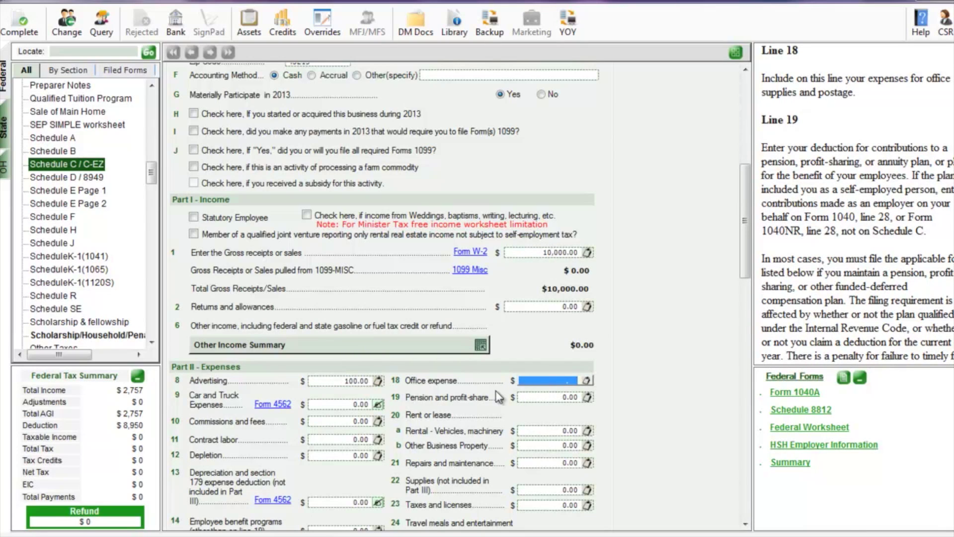
{"action": "left_click", "coordinate": [535, 431]}
{"action": "type", "text": "500"}
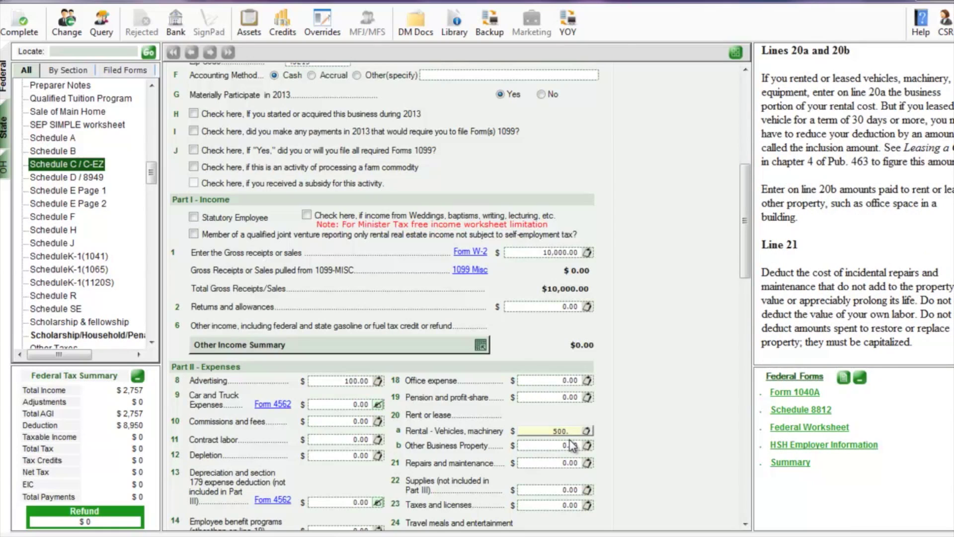
Enter 123 legal and professional fees and save Schedule C with $723 total expenses
{"action": "scroll", "coordinate": [574, 417], "scroll_direction": "down", "scroll_amount": 4}
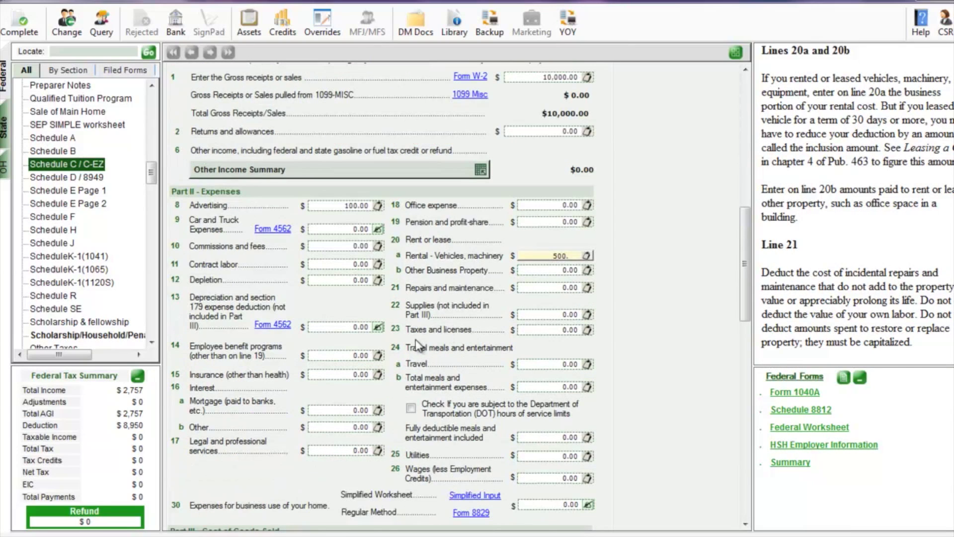
{"action": "left_click", "coordinate": [362, 452]}
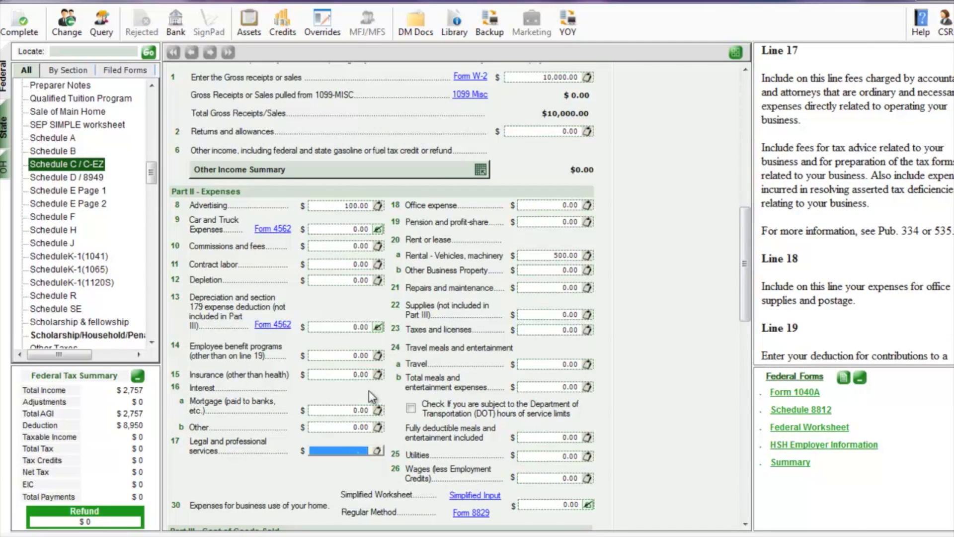
{"action": "type", "text": "123."}
{"action": "scroll", "coordinate": [396, 357], "scroll_direction": "down", "scroll_amount": 8}
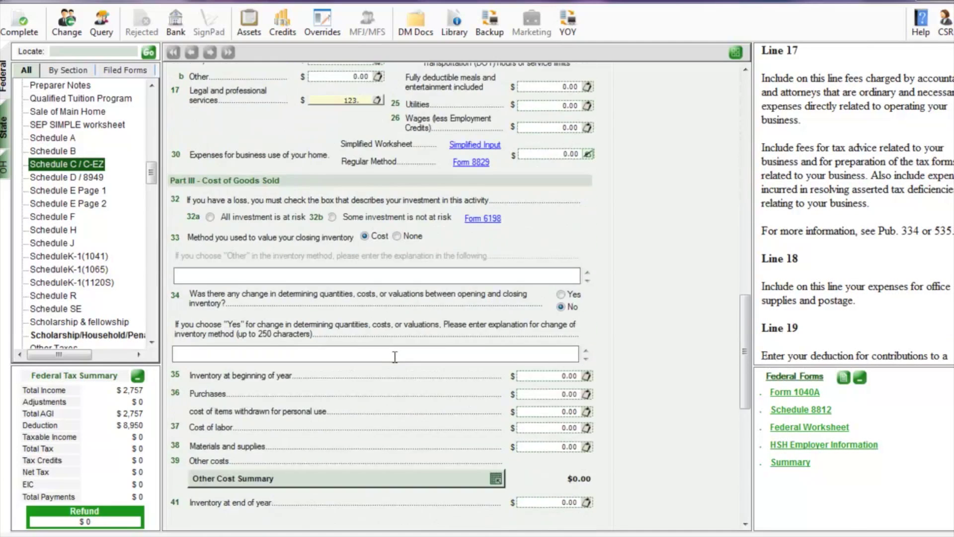
{"action": "scroll", "coordinate": [395, 357], "scroll_direction": "down", "scroll_amount": 2}
{"action": "scroll", "coordinate": [358, 249], "scroll_direction": "down", "scroll_amount": 6}
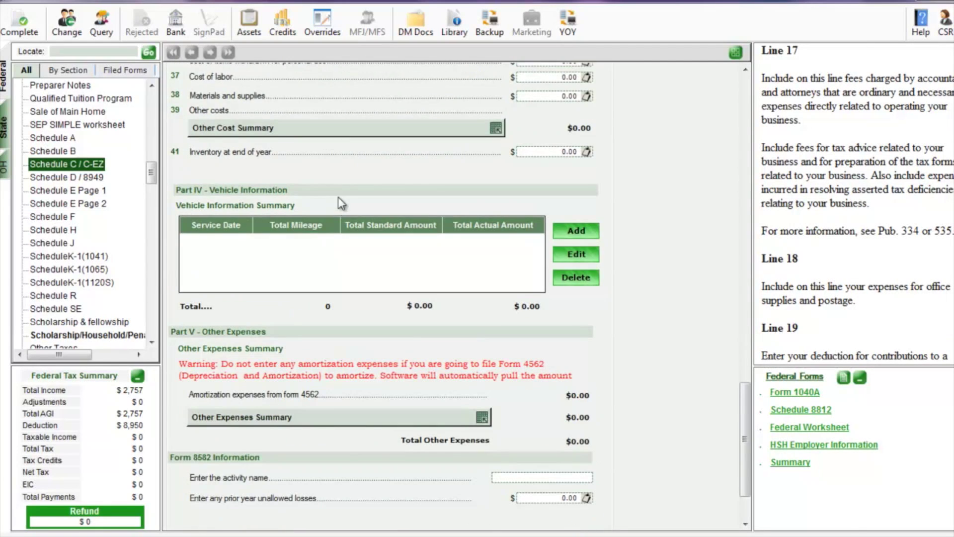
{"action": "scroll", "coordinate": [514, 334], "scroll_direction": "down", "scroll_amount": 2}
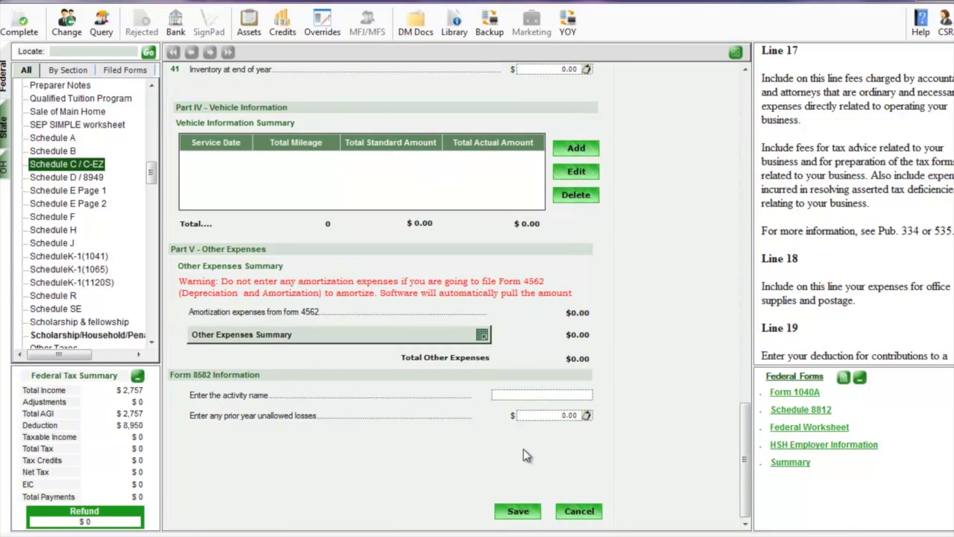
{"action": "left_click", "coordinate": [519, 512]}
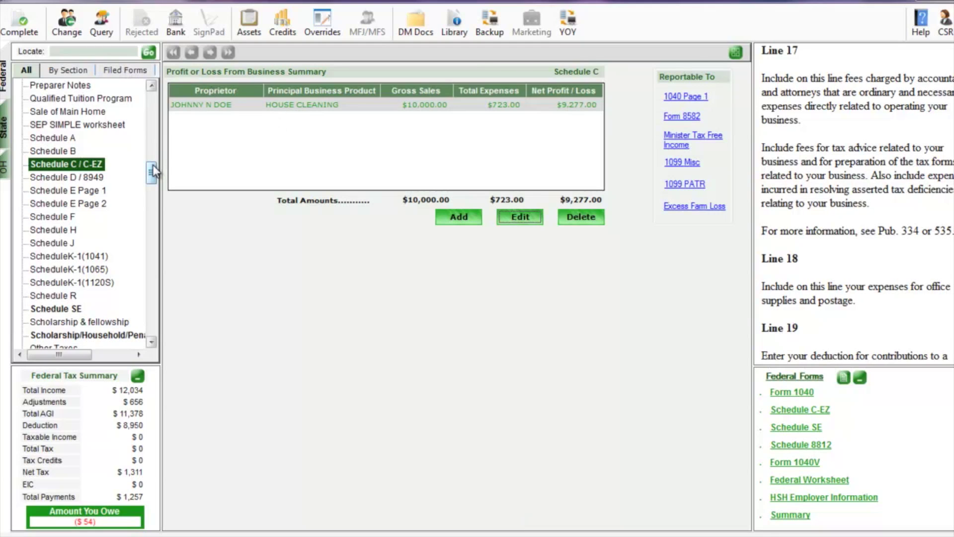
On Form 8879, auto-generate the taxpayer PIN, mark it Entered by ERO, and save
{"action": "left_click_drag", "start_coordinate": [153, 165], "coordinate": [148, 224]}
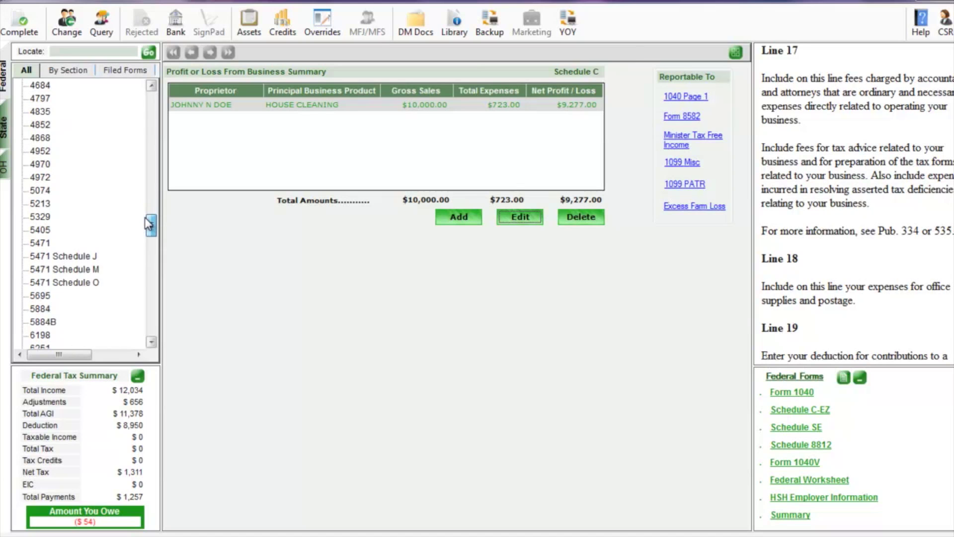
{"action": "left_click_drag", "start_coordinate": [148, 224], "coordinate": [148, 234]}
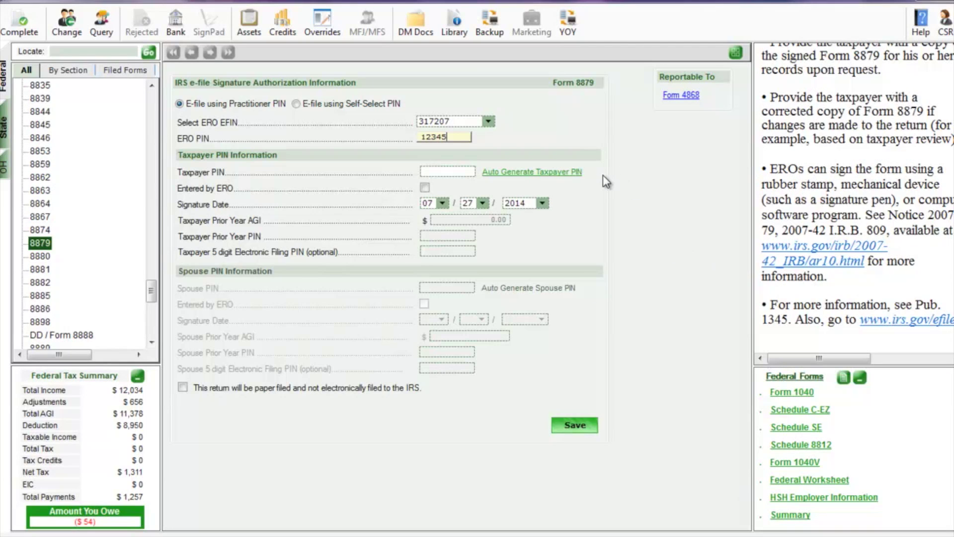
{"action": "left_click", "coordinate": [571, 172]}
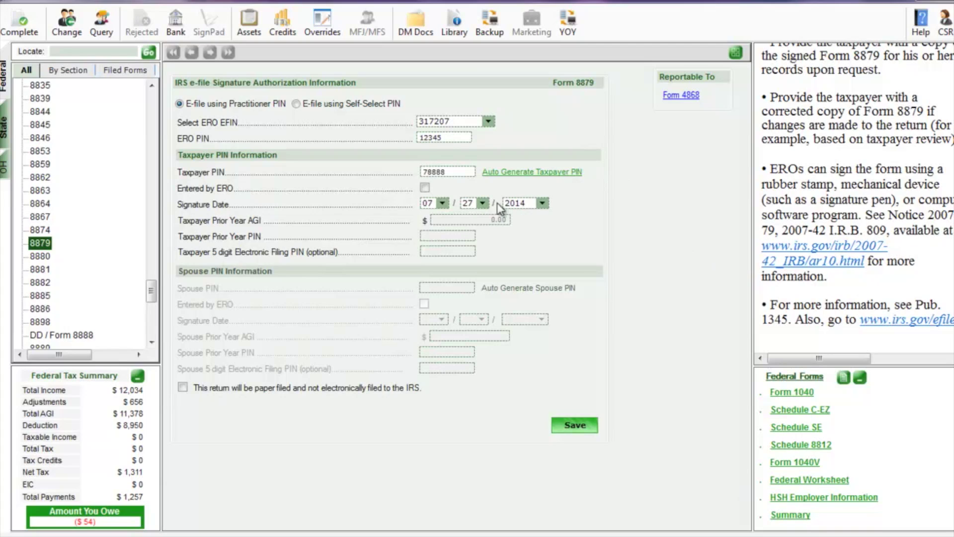
{"action": "left_click", "coordinate": [425, 187]}
{"action": "left_click", "coordinate": [584, 423]}
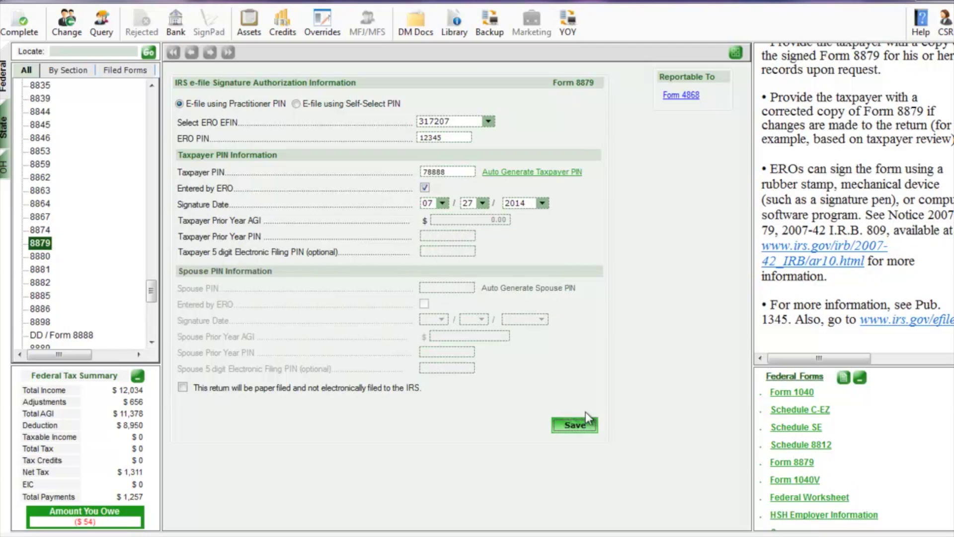
{"action": "left_click", "coordinate": [40, 219]}
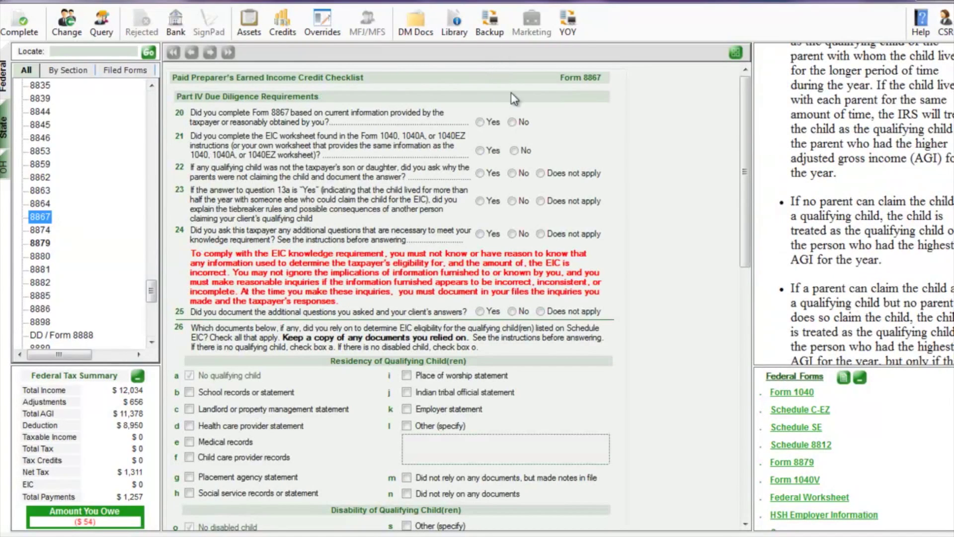
Answer questions 23–25 with Does not apply and check the landlord or property management statement
{"action": "left_click", "coordinate": [541, 201]}
{"action": "left_click", "coordinate": [541, 233]}
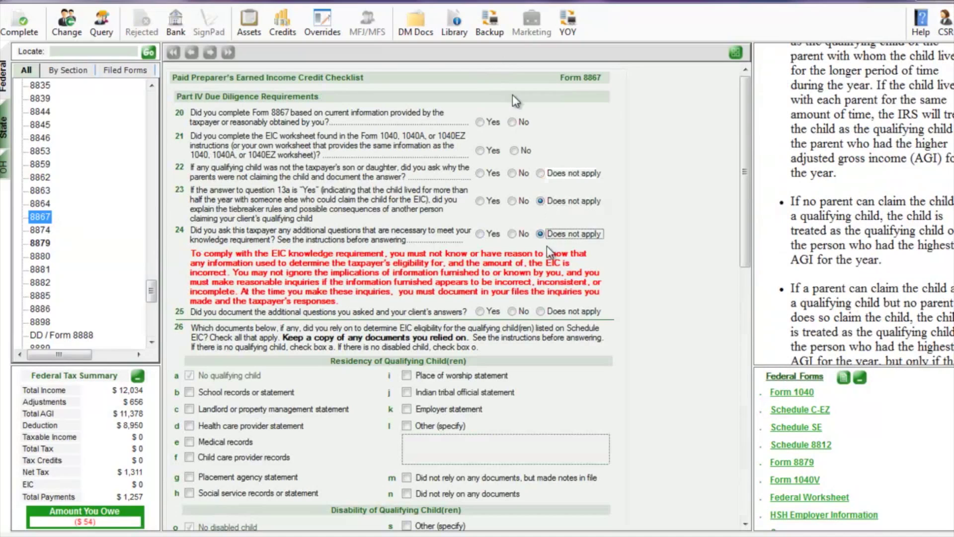
{"action": "left_click", "coordinate": [541, 311]}
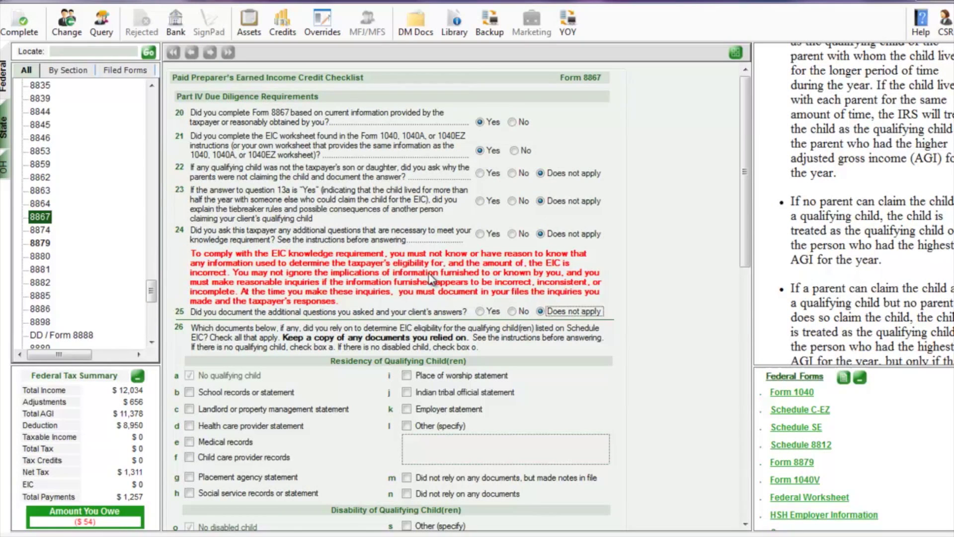
{"action": "scroll", "coordinate": [343, 244], "scroll_direction": "down", "scroll_amount": 3}
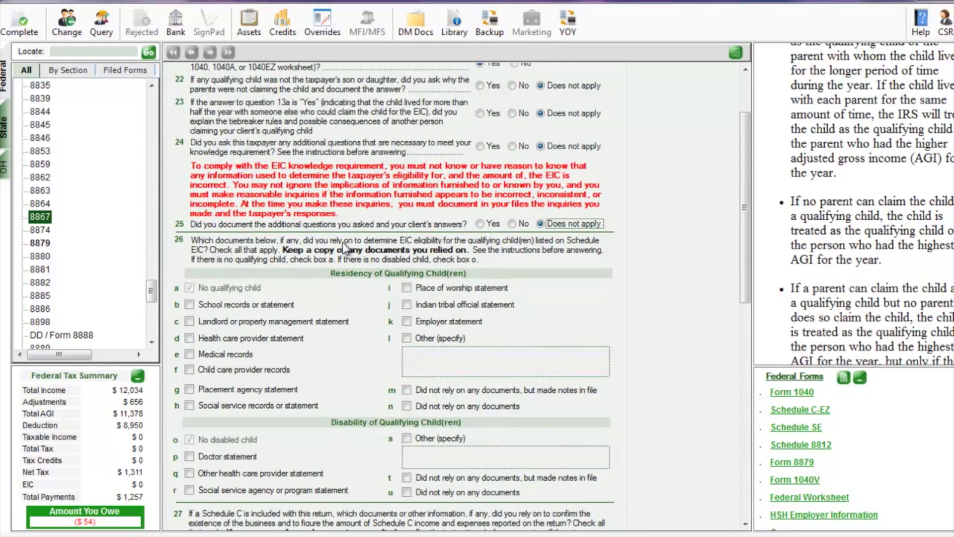
{"action": "left_click", "coordinate": [188, 322]}
Set Information obtained from to Taxpayer and save the Form 8867 checklist
{"action": "scroll", "coordinate": [219, 332], "scroll_direction": "down", "scroll_amount": 3}
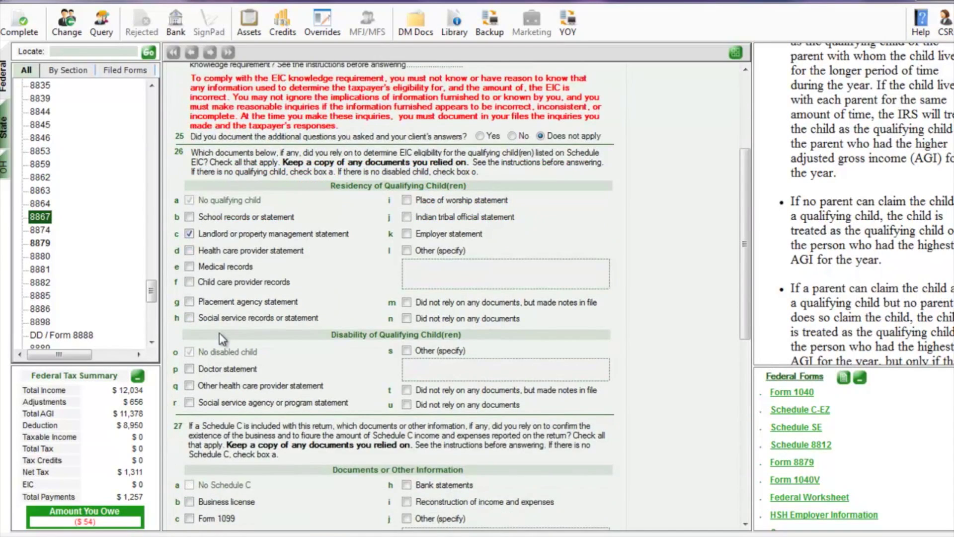
{"action": "scroll", "coordinate": [219, 333], "scroll_direction": "down", "scroll_amount": 3}
{"action": "scroll", "coordinate": [232, 381], "scroll_direction": "down", "scroll_amount": 3}
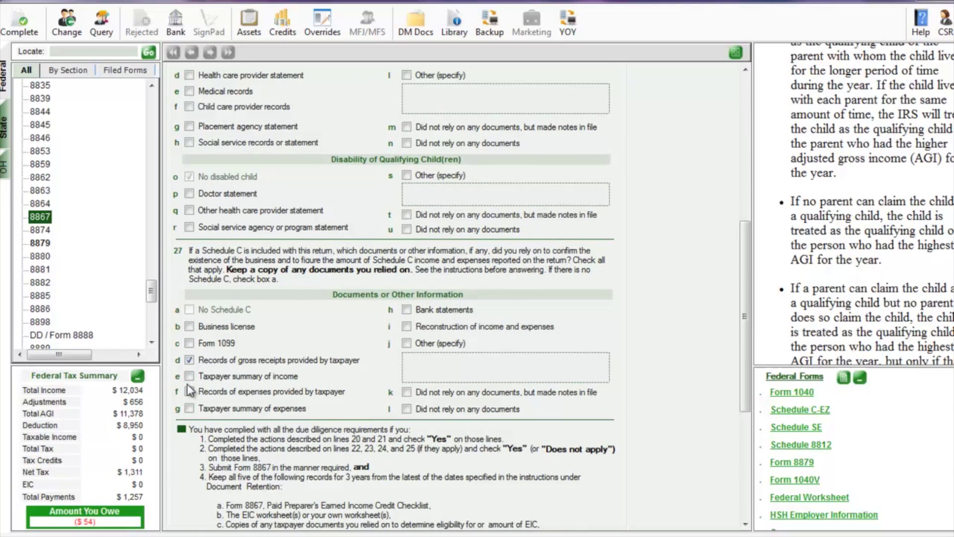
{"action": "scroll", "coordinate": [243, 349], "scroll_direction": "down", "scroll_amount": 9}
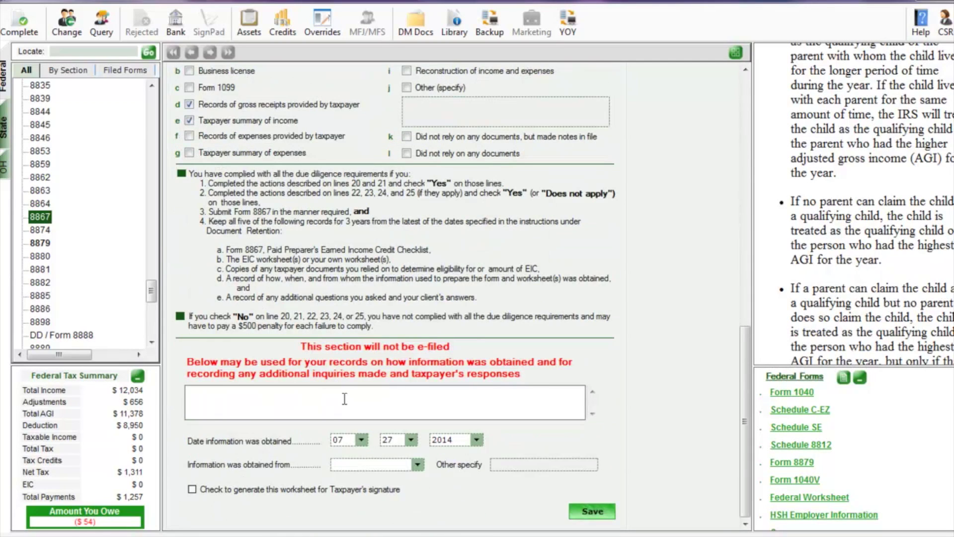
{"action": "left_click", "coordinate": [414, 464]}
{"action": "left_click", "coordinate": [393, 476]}
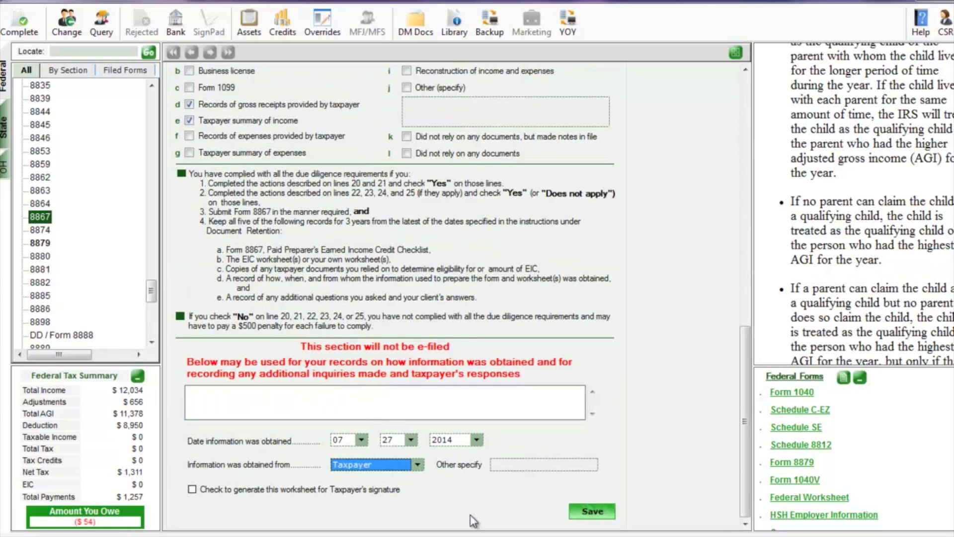
{"action": "left_click", "coordinate": [589, 519]}
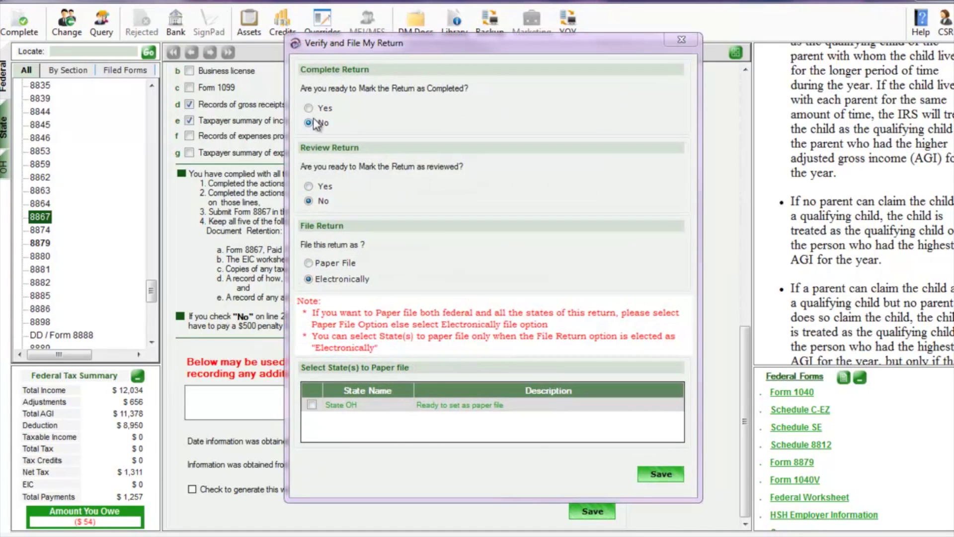
Mark the return completed and reviewed, keeping electronic filing, and confirm
{"action": "left_click", "coordinate": [309, 109]}
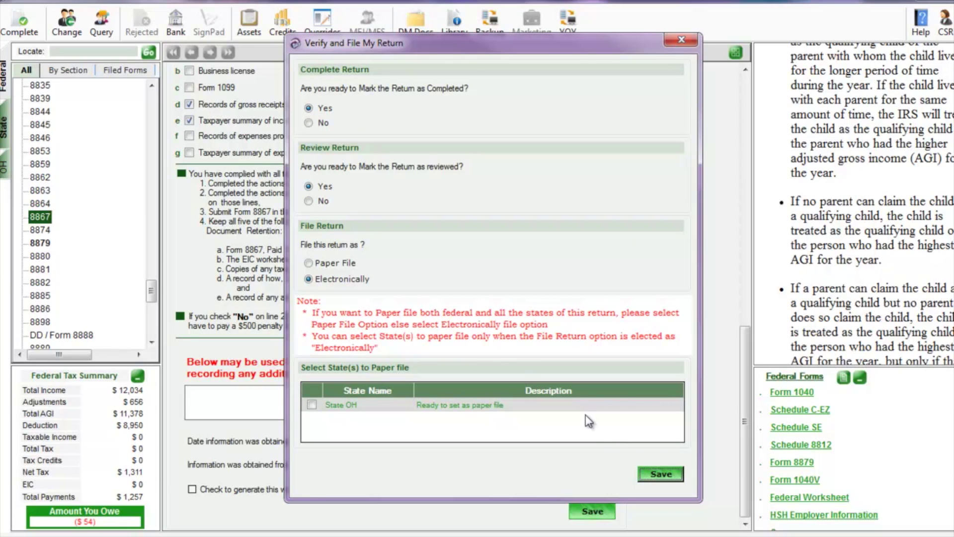
{"action": "key", "text": "Return"}
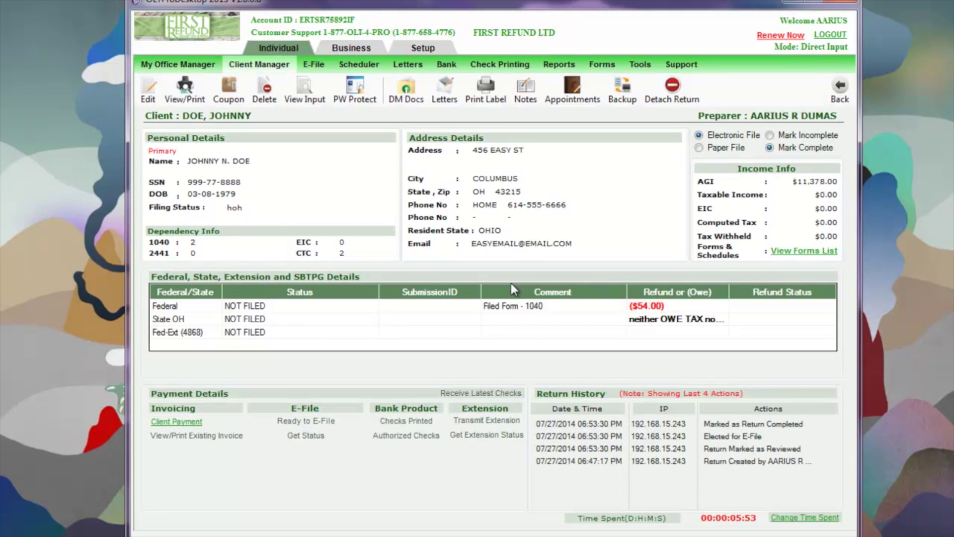
From View/Print, generate the Preparer Copy PDF of all listed forms
{"action": "left_click", "coordinate": [193, 92]}
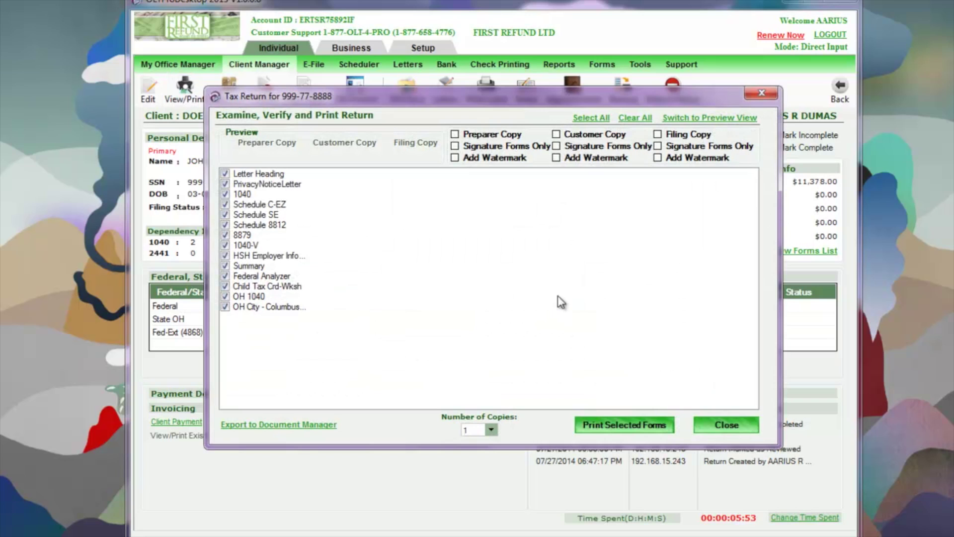
{"action": "left_click", "coordinate": [287, 146]}
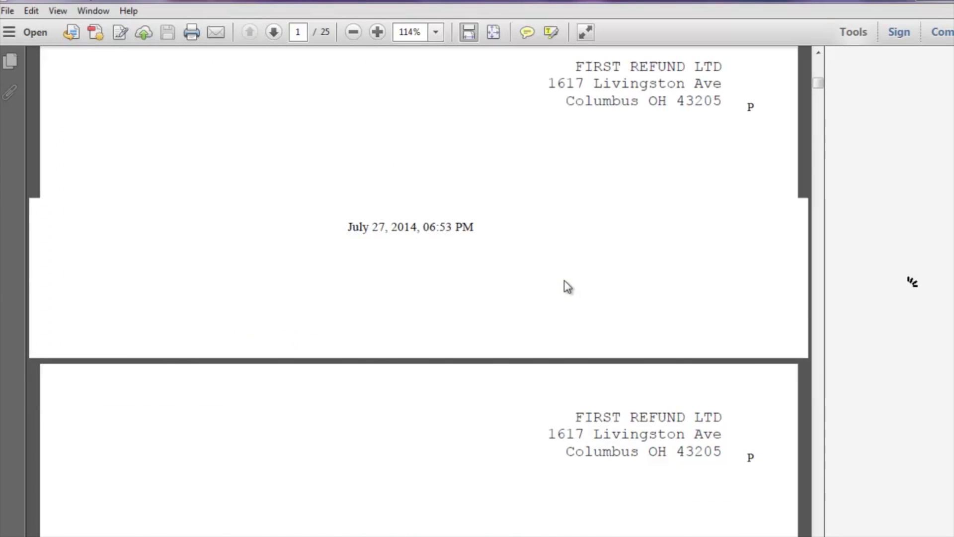
Review the PDF and select the Form 1040 line 7 wages value 2757
{"action": "scroll", "coordinate": [567, 287], "scroll_direction": "down", "scroll_amount": 15}
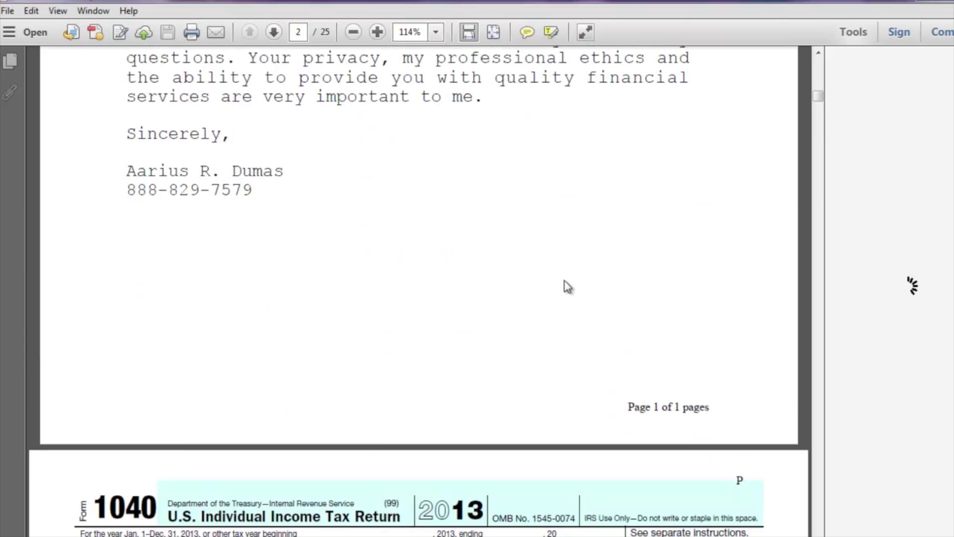
{"action": "scroll", "coordinate": [564, 278], "scroll_direction": "down", "scroll_amount": 5}
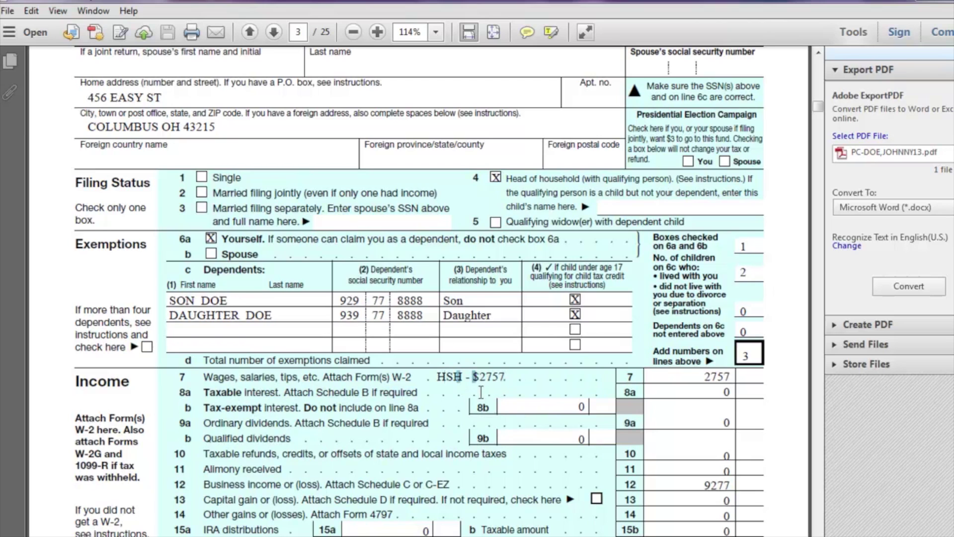
{"action": "key", "text": "ctrl+a"}
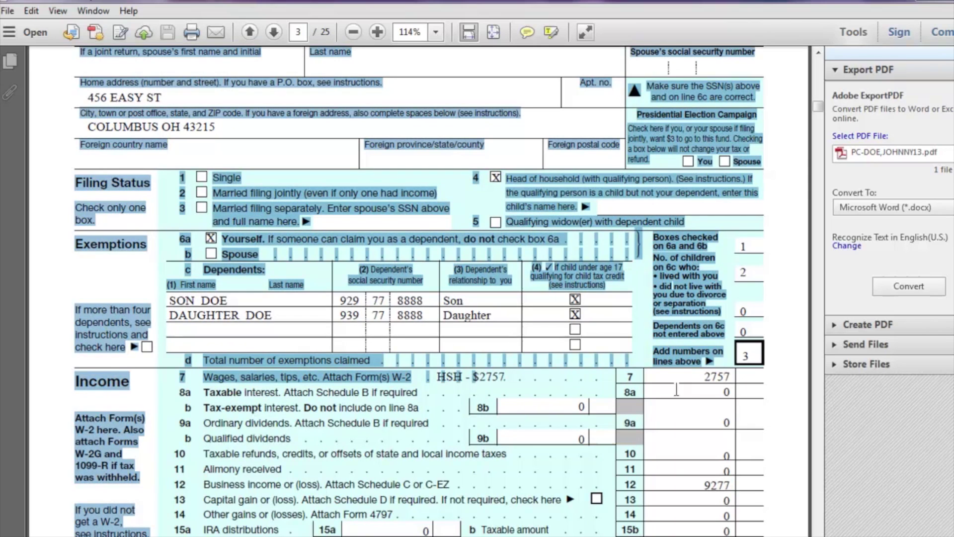
{"action": "left_click", "coordinate": [721, 377]}
{"action": "double_click", "coordinate": [721, 377]}
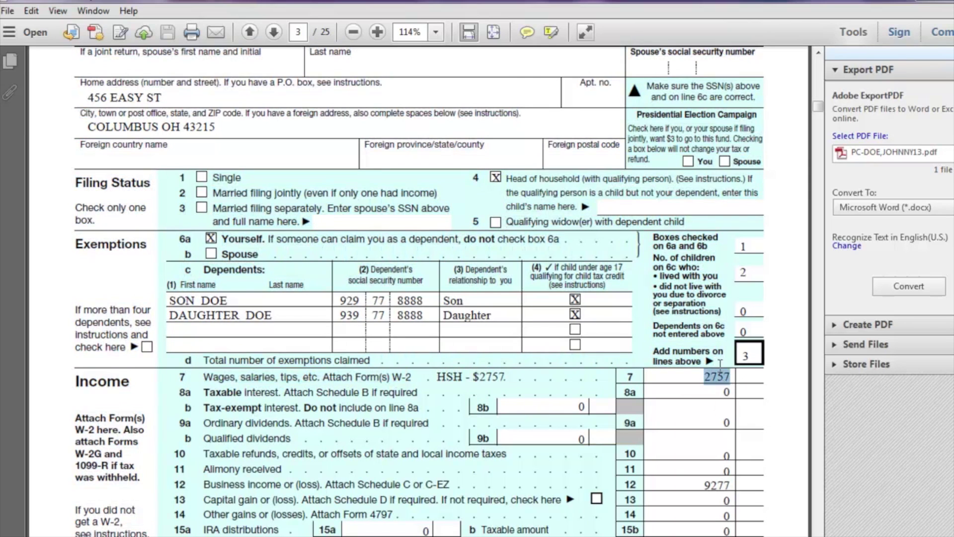
{"action": "mouse_move", "coordinate": [817, 110]}
{"action": "left_mouse_down"}
{"action": "mouse_move", "coordinate": [789, 272]}
{"action": "mouse_move", "coordinate": [789, 357]}
{"action": "mouse_move", "coordinate": [815, 499]}
{"action": "left_mouse_up"}
Close the print options to return to the client's summary page
{"action": "scroll", "coordinate": [777, 204], "scroll_direction": "up", "scroll_amount": 15}
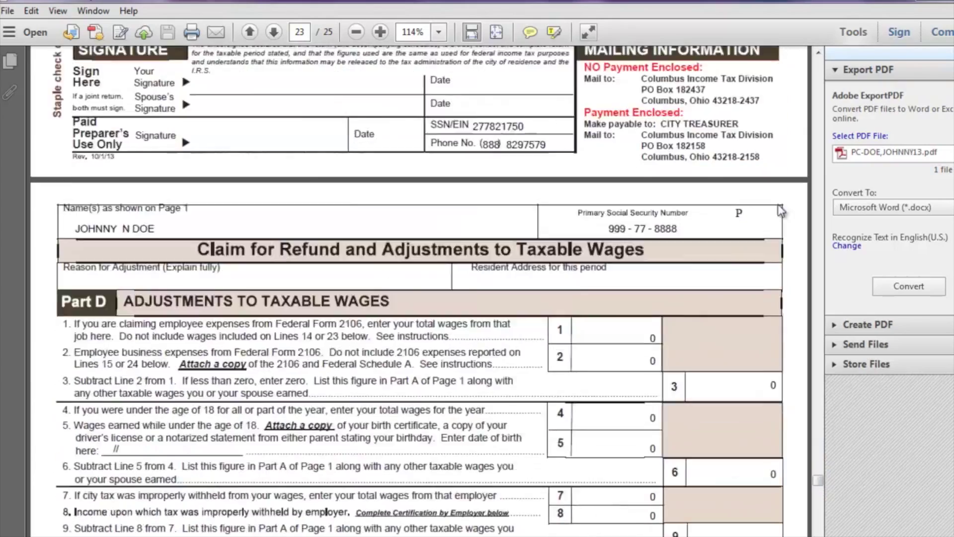
{"action": "scroll", "coordinate": [777, 210], "scroll_direction": "up", "scroll_amount": 12}
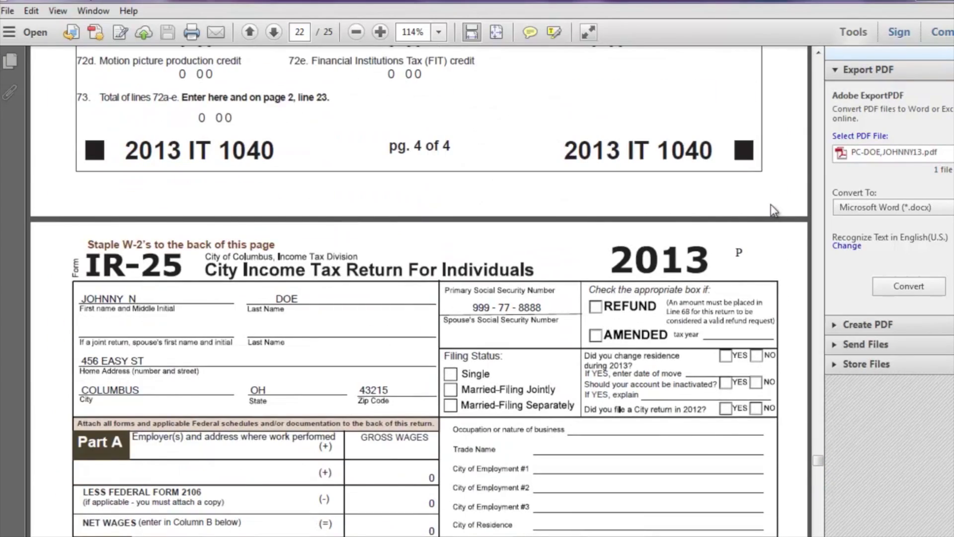
{"action": "scroll", "coordinate": [755, 190], "scroll_direction": "up", "scroll_amount": 10}
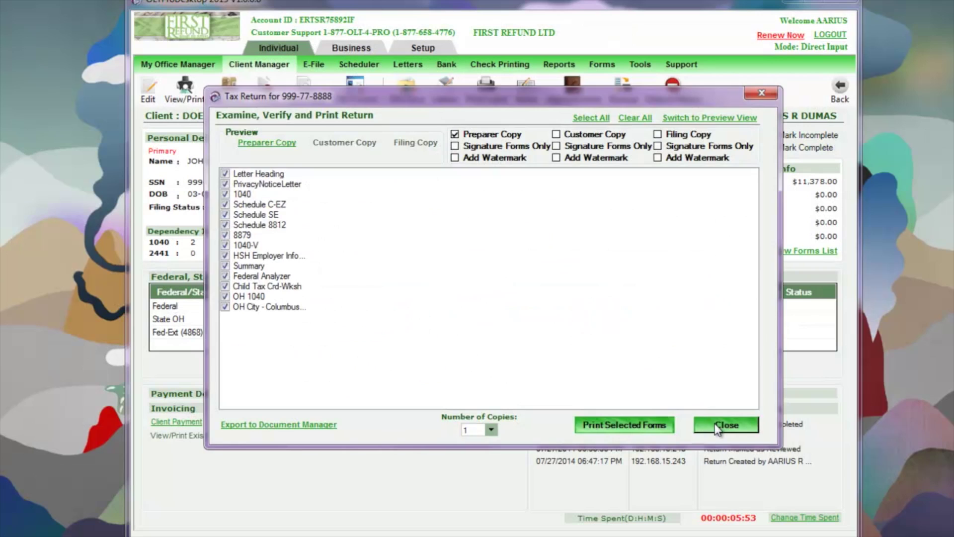
{"action": "left_click", "coordinate": [717, 428]}
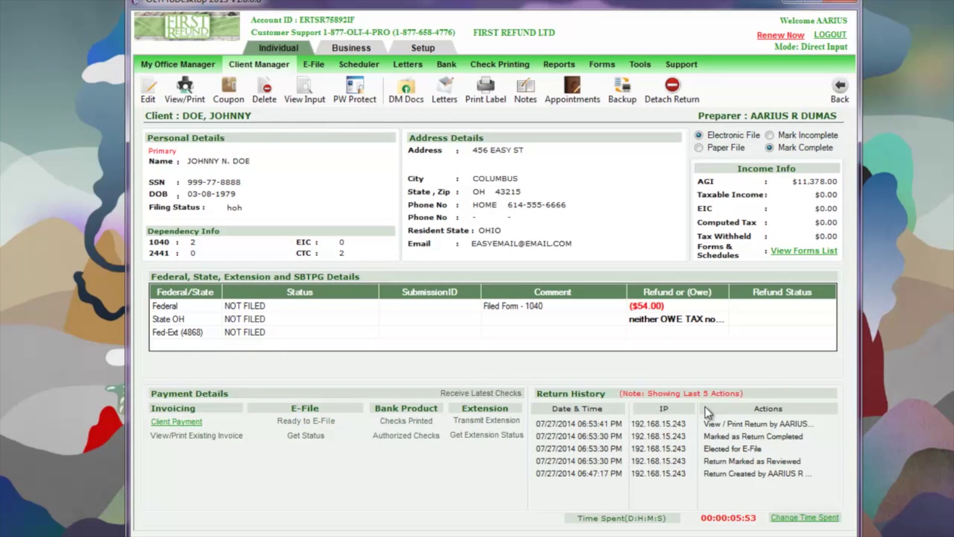